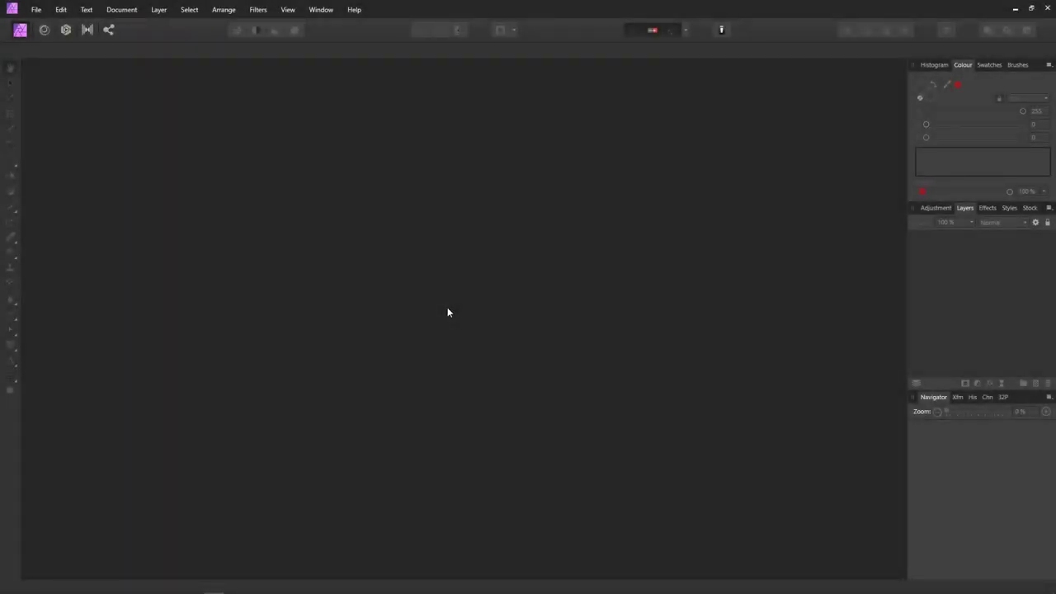
# In the assistant settings, set filters to be added as new layers.
pyautogui.click(720, 32)
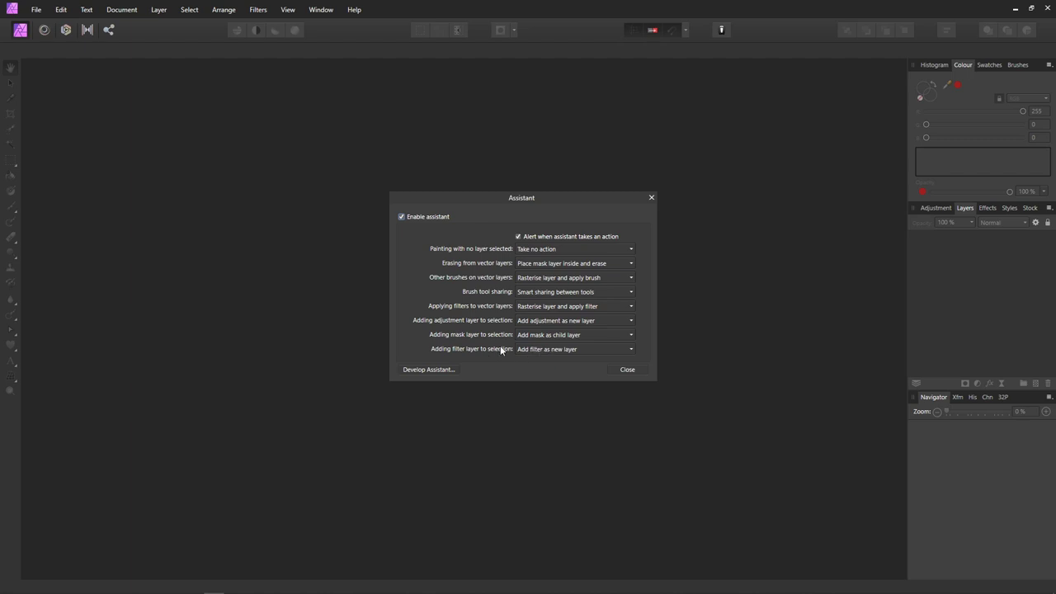
pyautogui.click(546, 350)
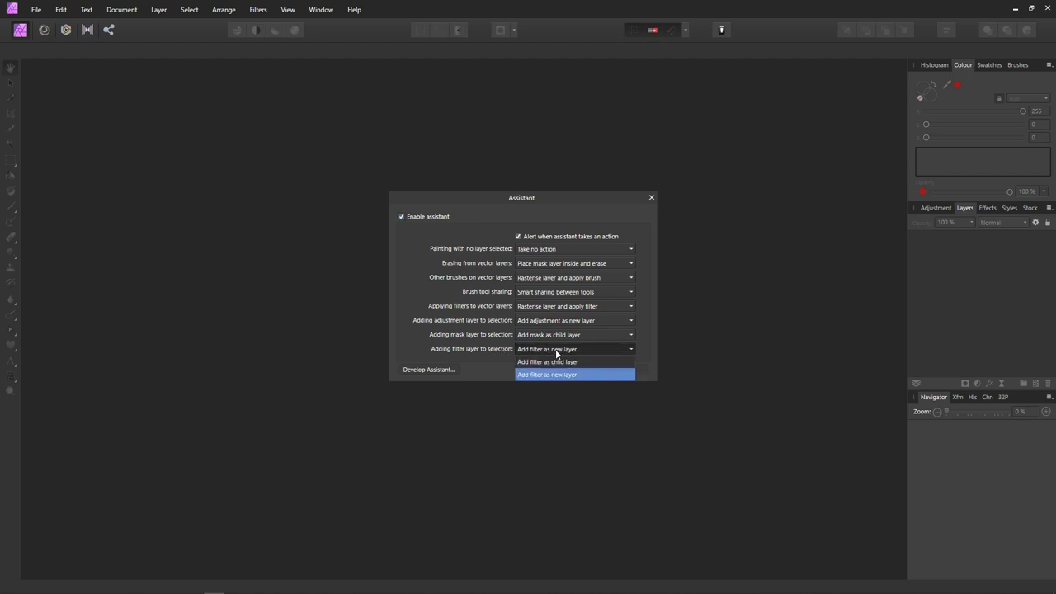
pyautogui.click(546, 375)
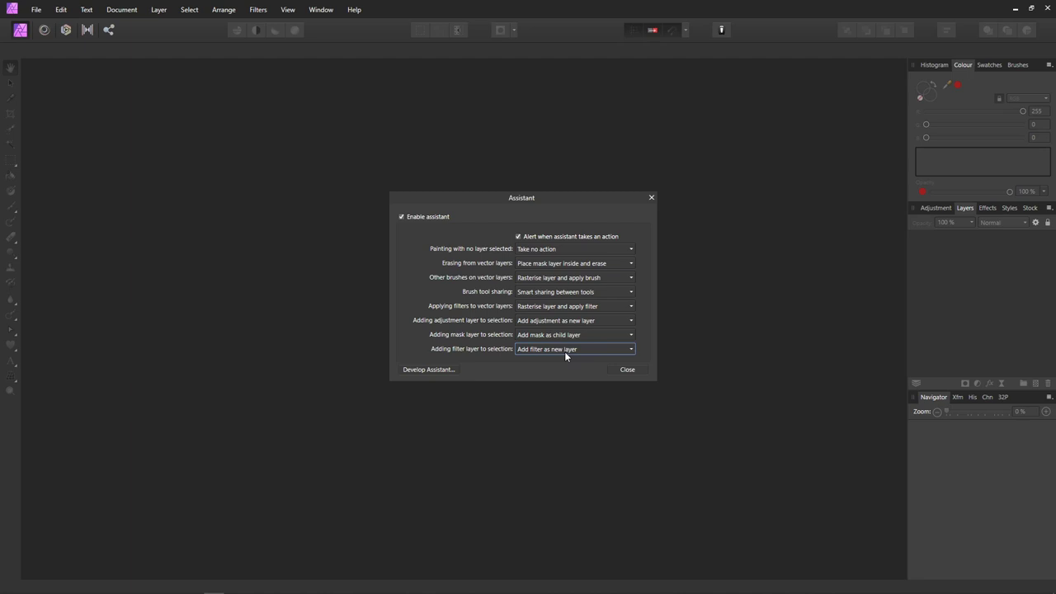
pyautogui.click(627, 370)
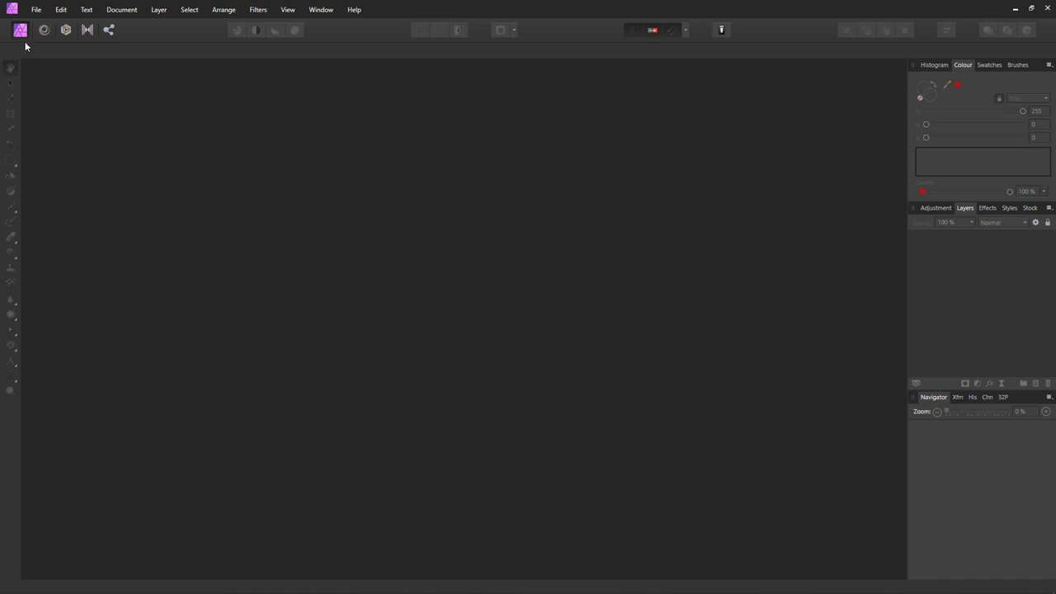
# Create a new Web FHD 1080p (1920 × 1080 px) document with a transparent background.
pyautogui.click(41, 12)
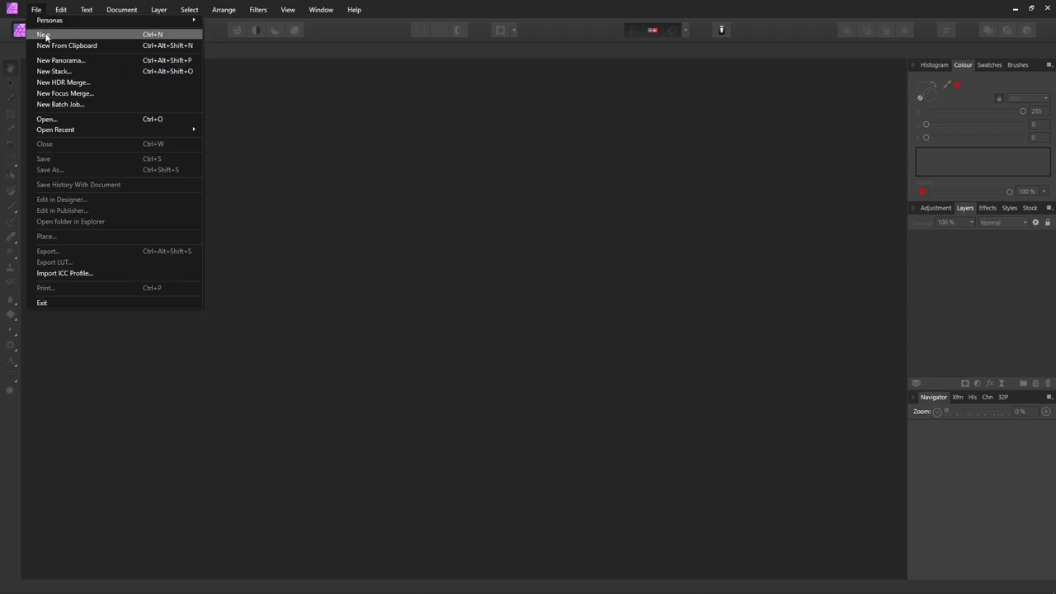
pyautogui.click(44, 32)
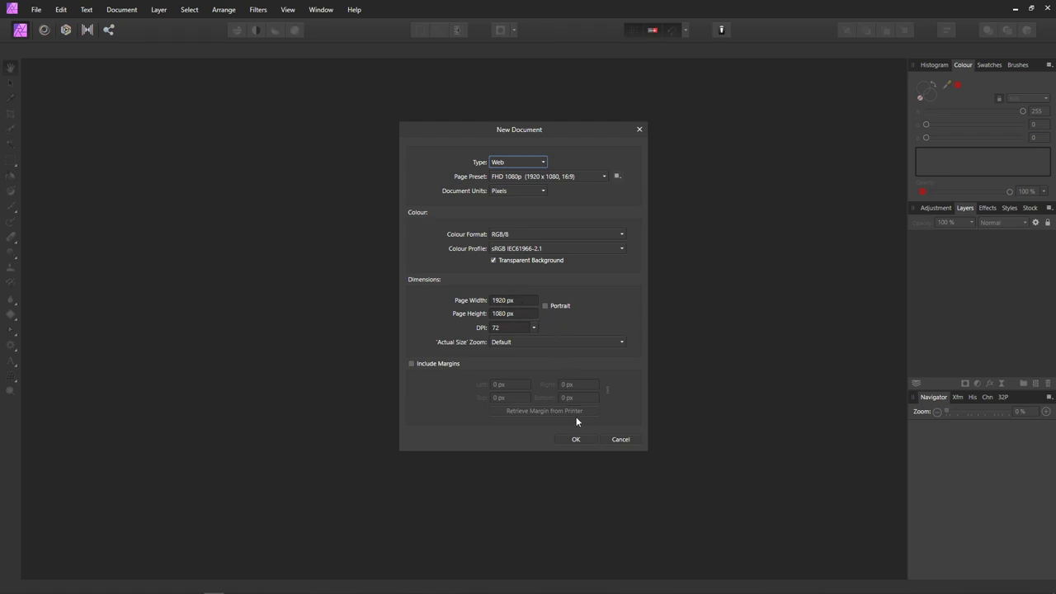
pyautogui.click(576, 439)
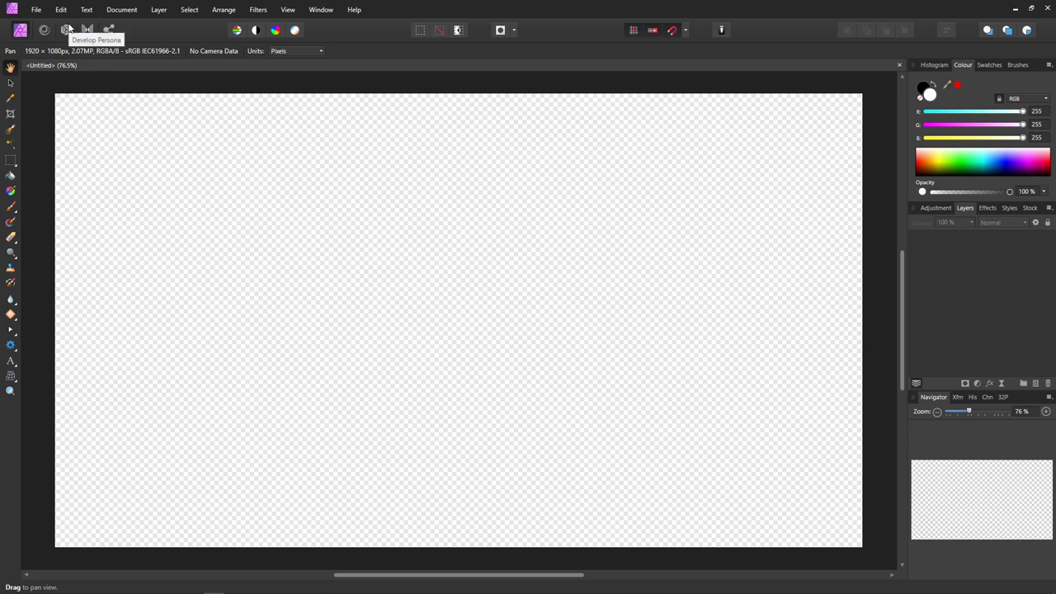
# Add a canvas-wide Fill layer and set its RGB colour to 100, 215, 255.
pyautogui.click(159, 10)
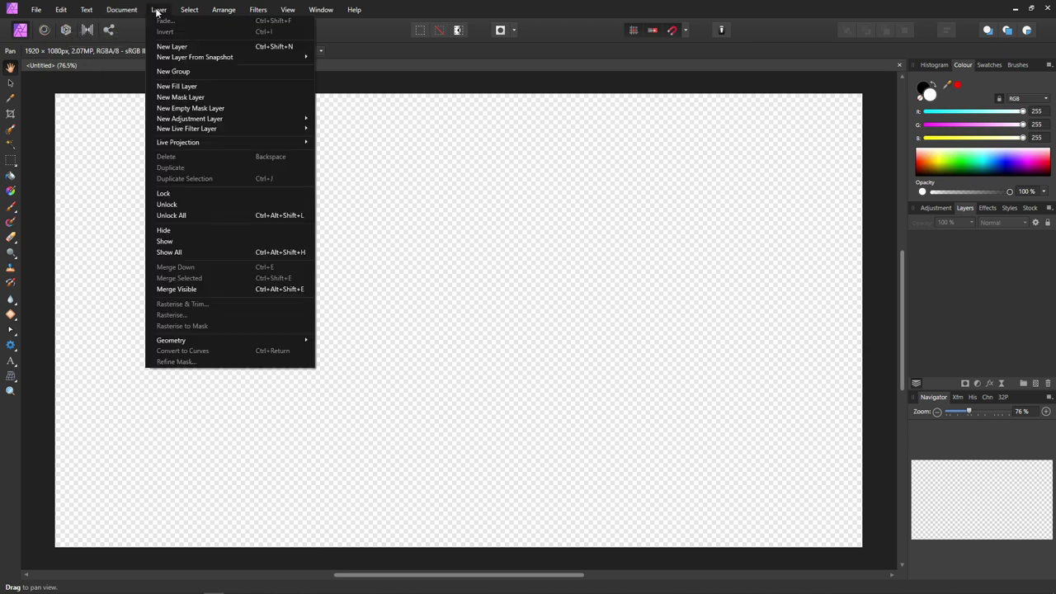
pyautogui.click(172, 87)
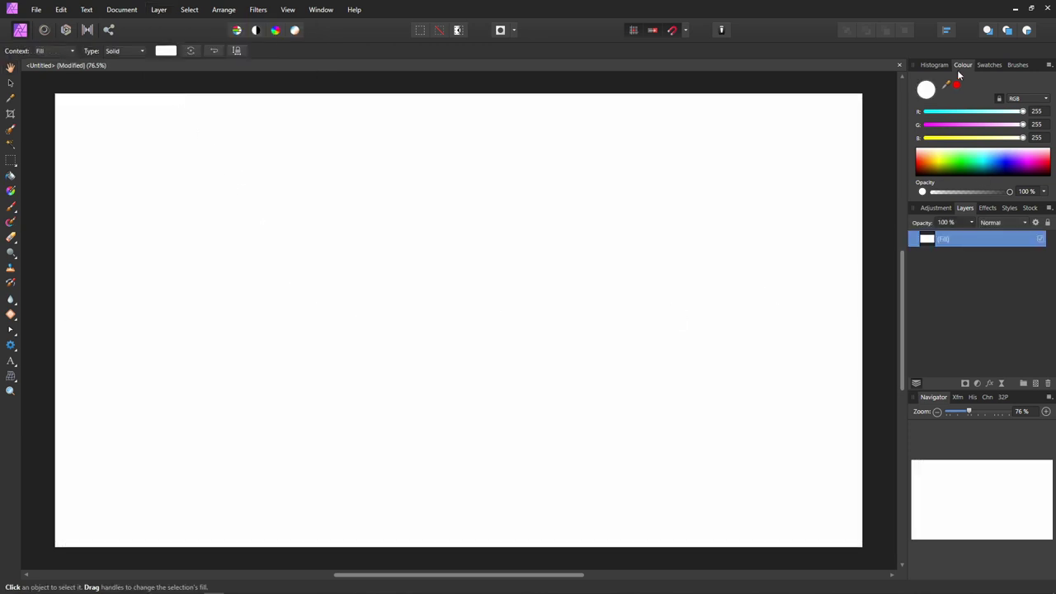
pyautogui.click(1018, 100)
pyautogui.click(1020, 107)
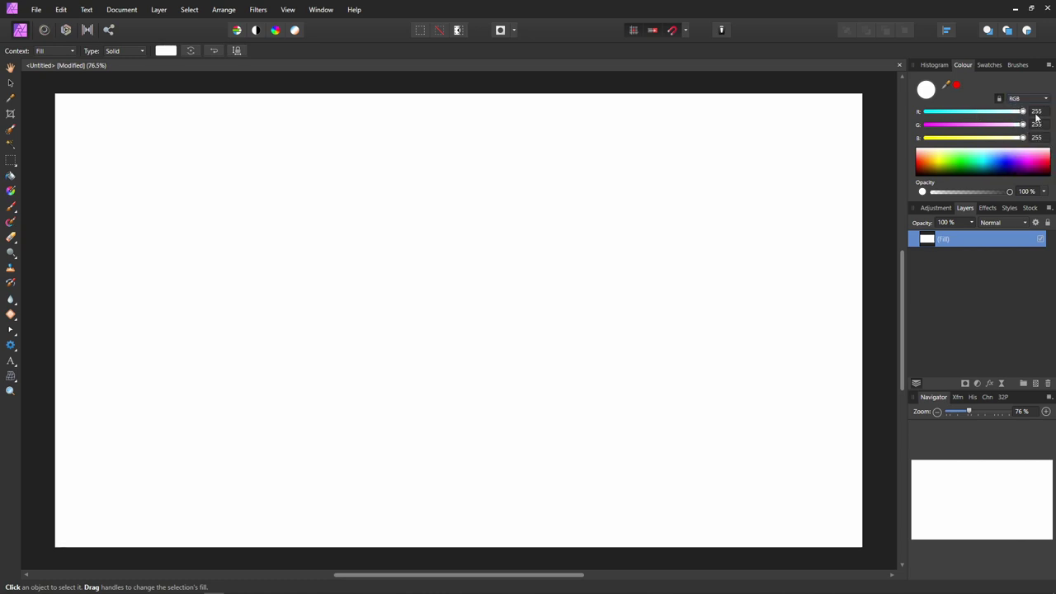
pyautogui.click(1035, 112)
pyautogui.write('100')
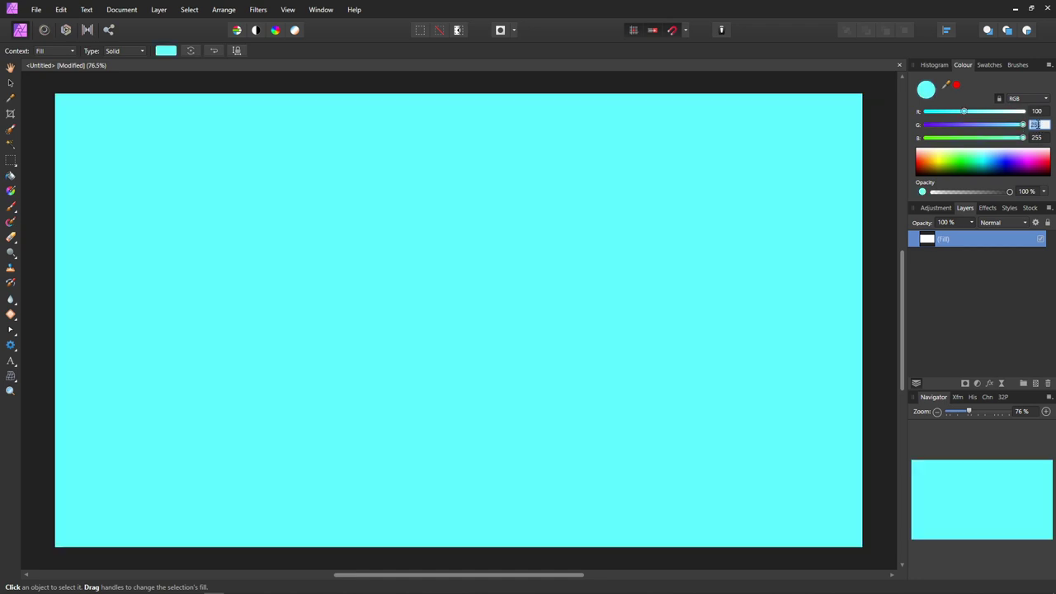
pyautogui.click(1037, 125)
pyautogui.write('215')
pyautogui.click(1038, 138)
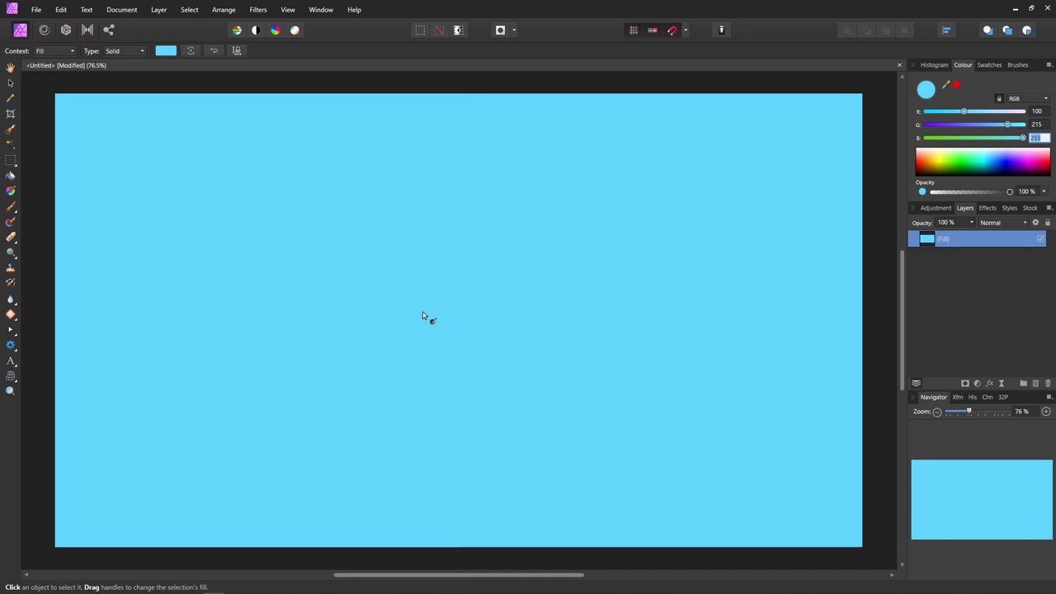
# Draw a large Artistic Text frame left of centre and type 'Subscribe!' in black Arial.
pyautogui.click(11, 363)
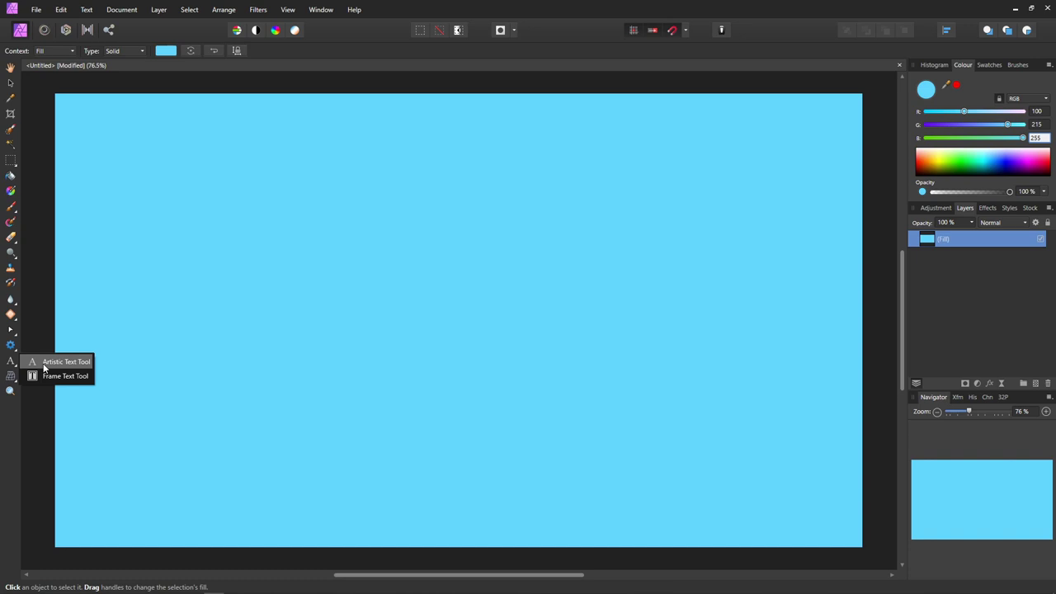
pyautogui.click(44, 363)
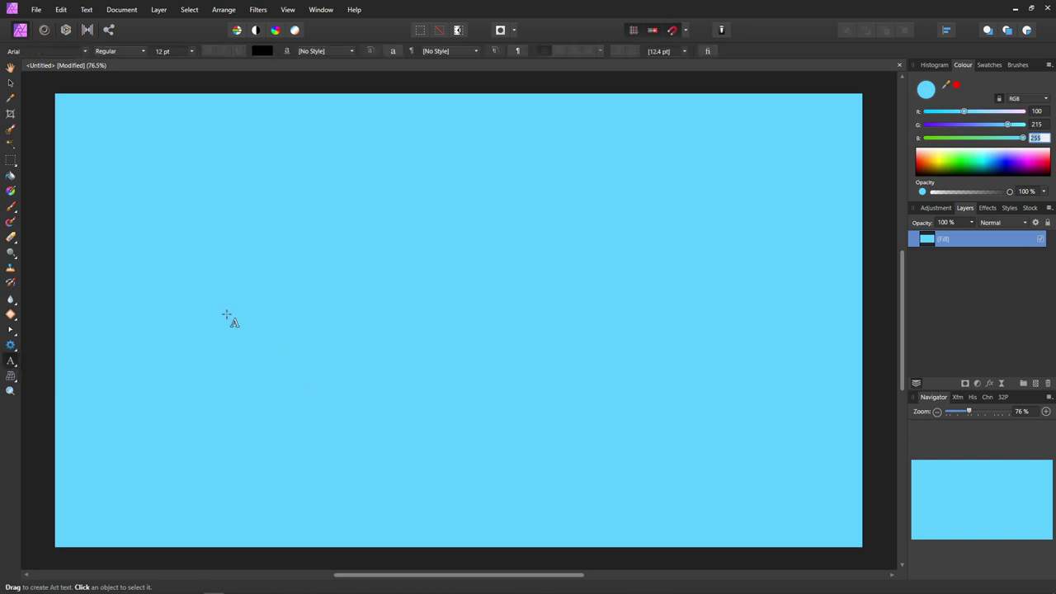
pyautogui.moveTo(156, 261); pyautogui.dragTo(243, 350)
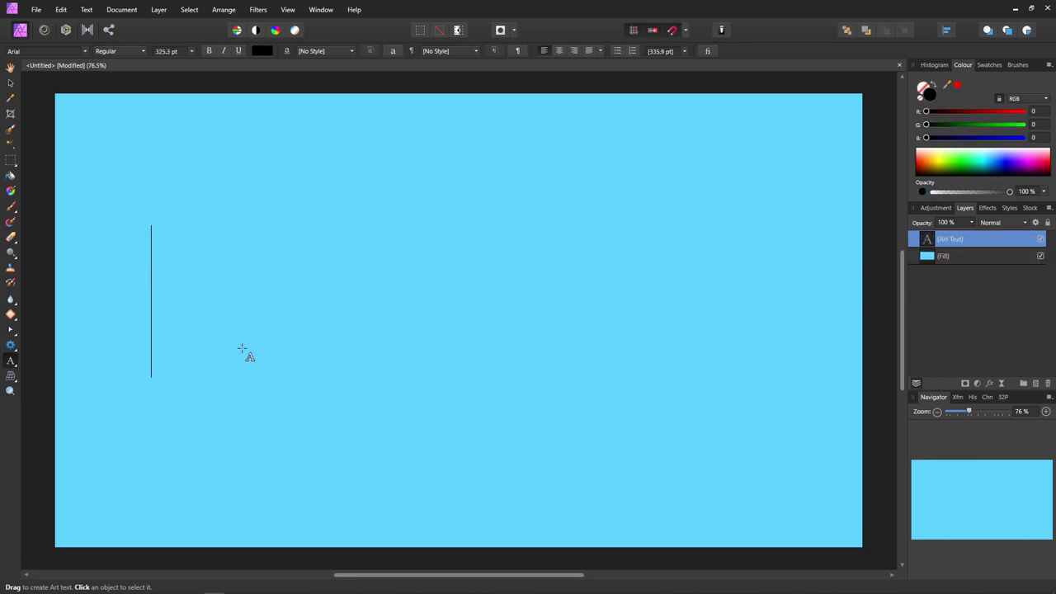
pyautogui.write('S')
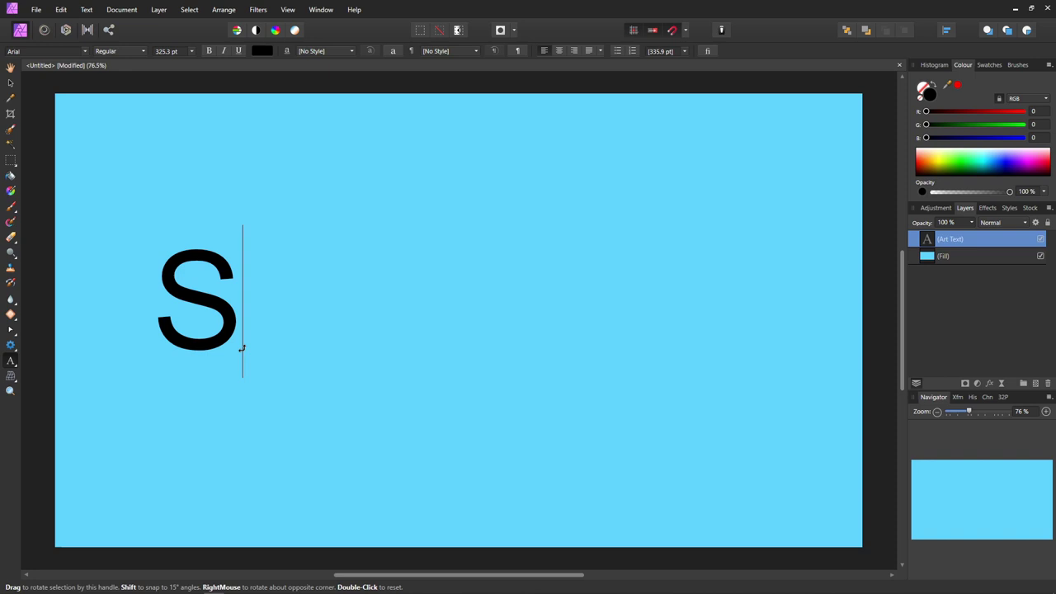
pyautogui.write('ubscribe!')
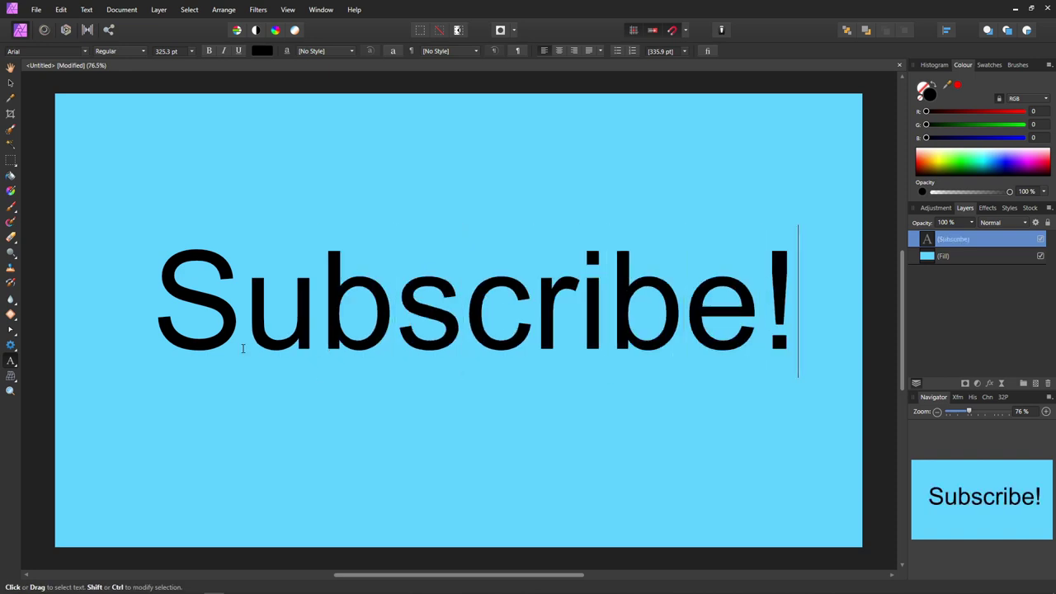
pyautogui.press('Escape')
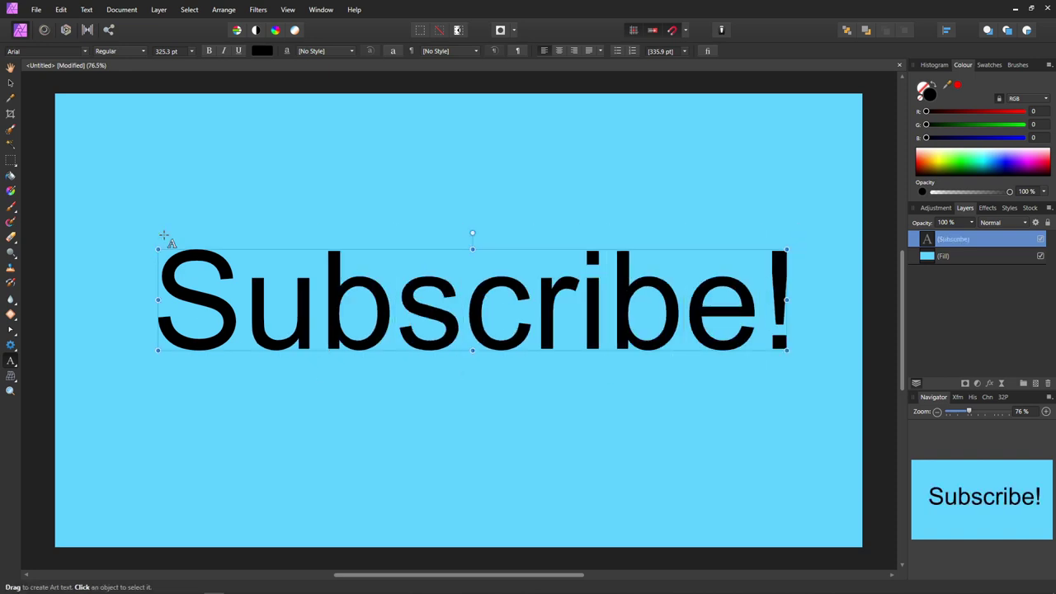
# Switch the Subscribe! text to Arial Bold and drag it to the canvas's horizontal centre.
pyautogui.click(10, 85)
pyautogui.moveTo(476, 317); pyautogui.dragTo(462, 334)
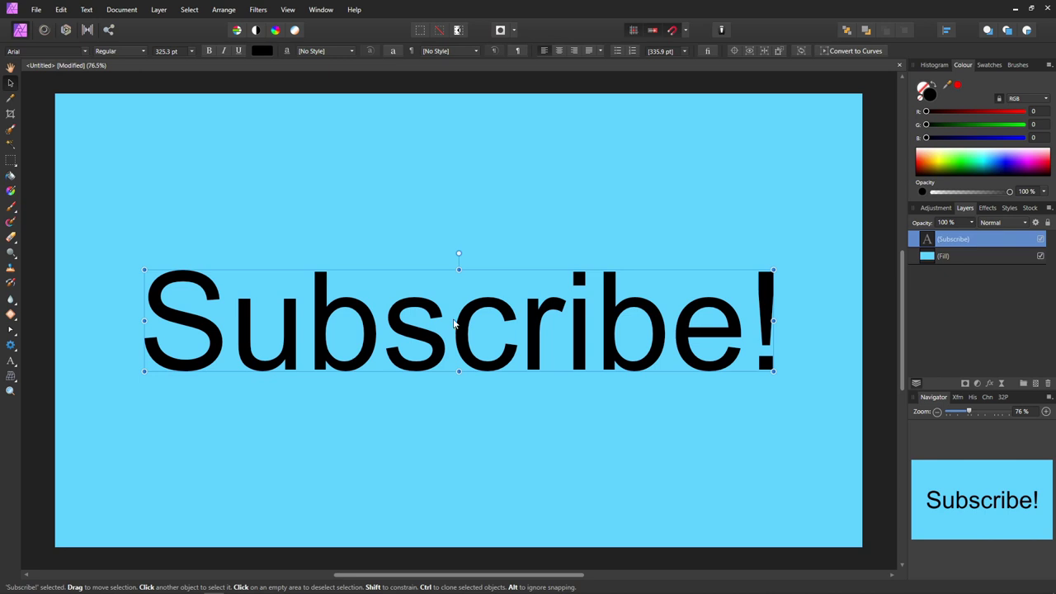
pyautogui.click(143, 52)
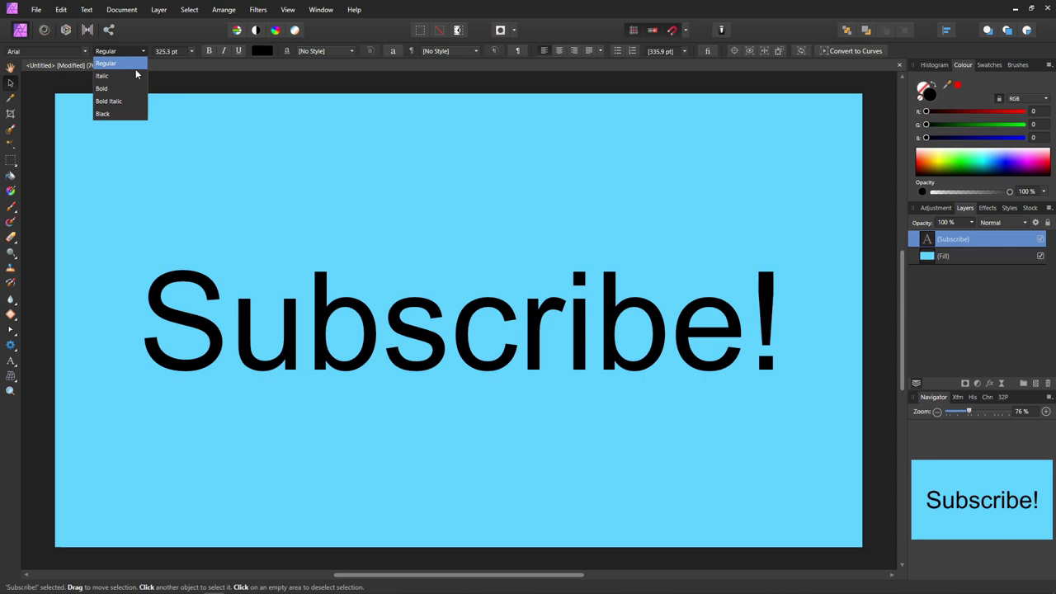
pyautogui.click(134, 86)
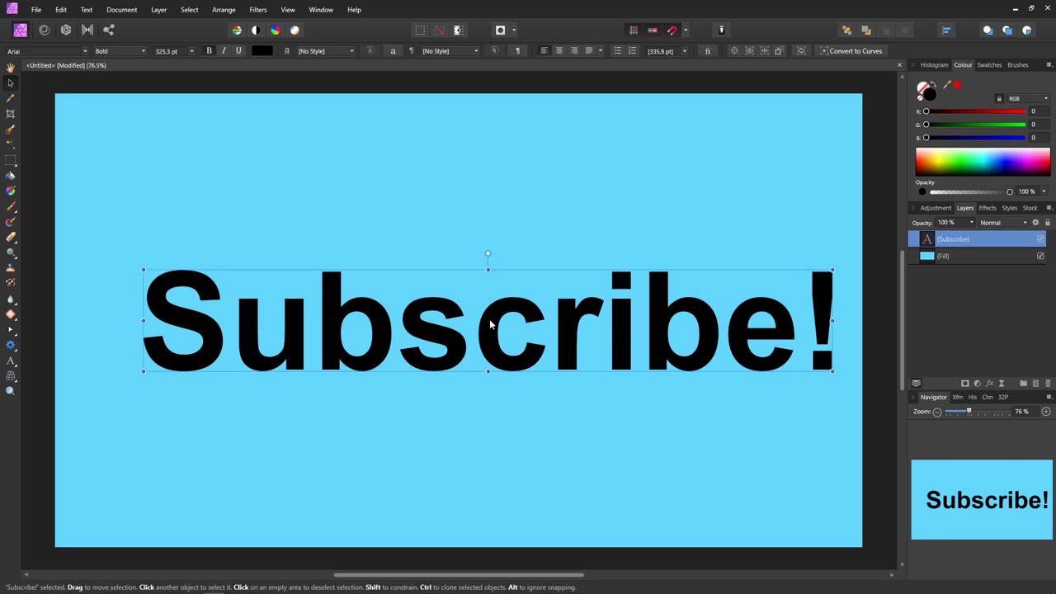
pyautogui.moveTo(489, 325); pyautogui.dragTo(463, 327)
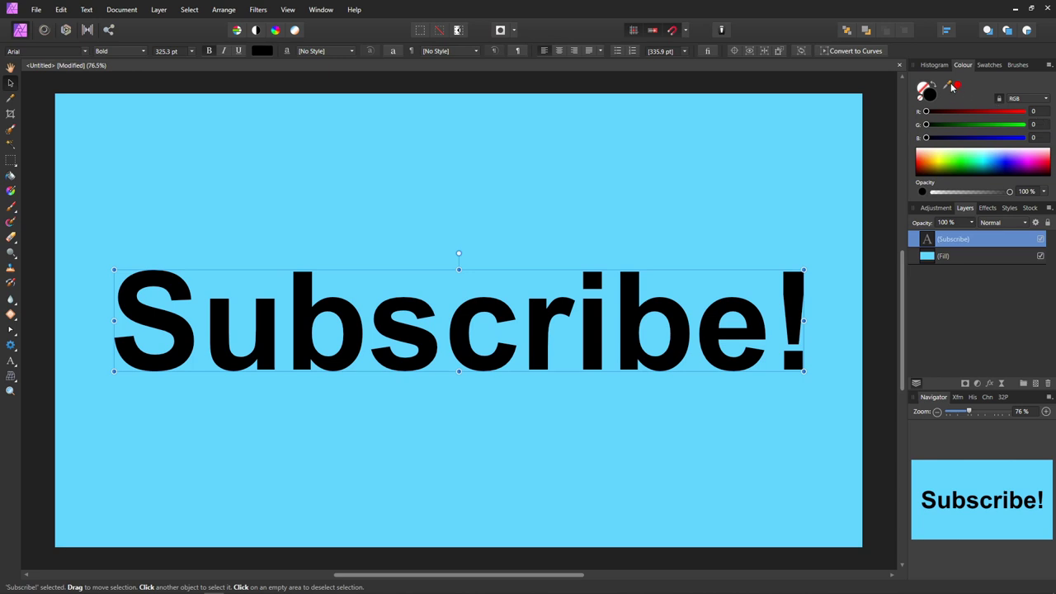
# Sample the background's light blue (R 100, G 215, B 255) and apply it as the text fill.
pyautogui.moveTo(949, 85); pyautogui.dragTo(725, 175)
pyautogui.click(956, 86)
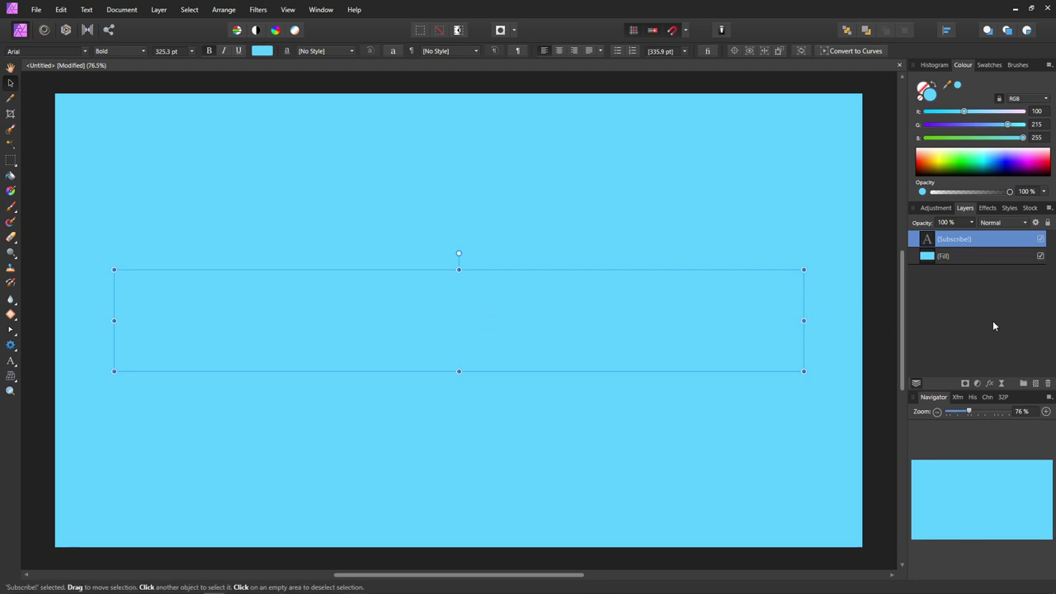
# Open Layer Effects for the text and enable Outer Shadow.
pyautogui.click(990, 386)
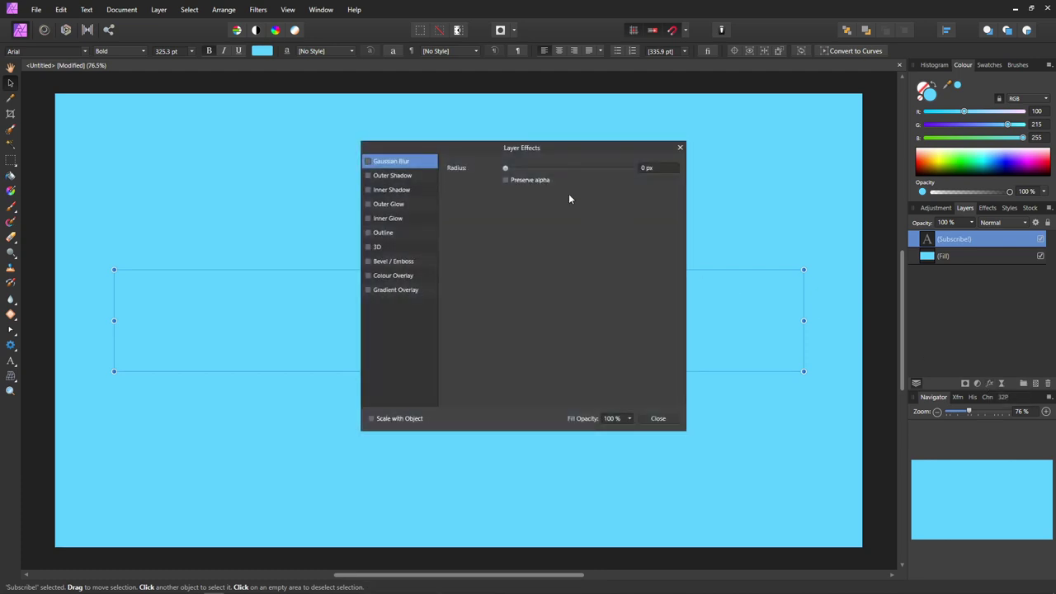
pyautogui.moveTo(548, 150); pyautogui.dragTo(856, 179)
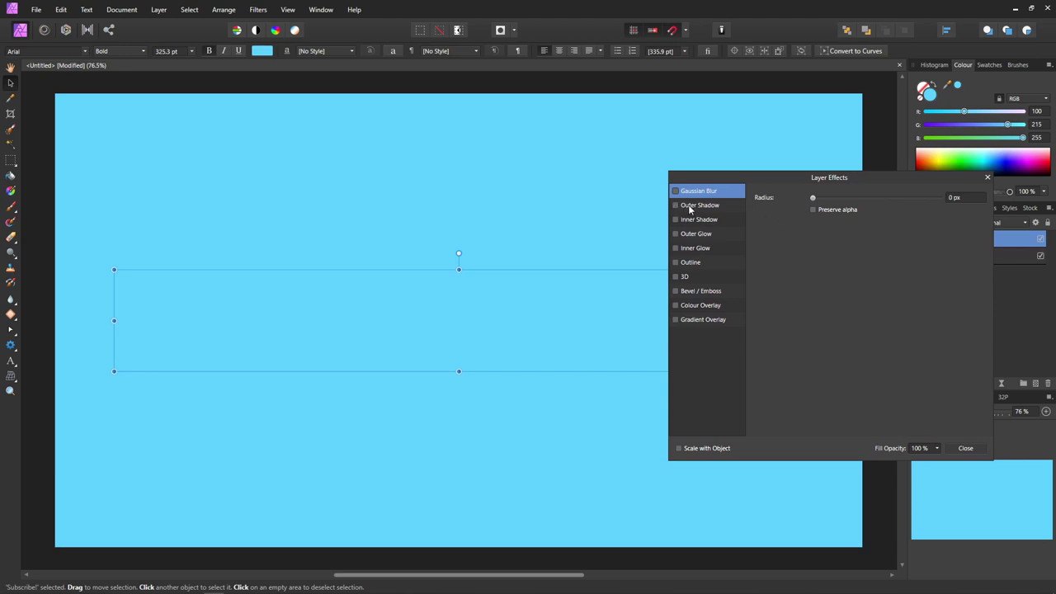
pyautogui.click(678, 208)
pyautogui.click(675, 206)
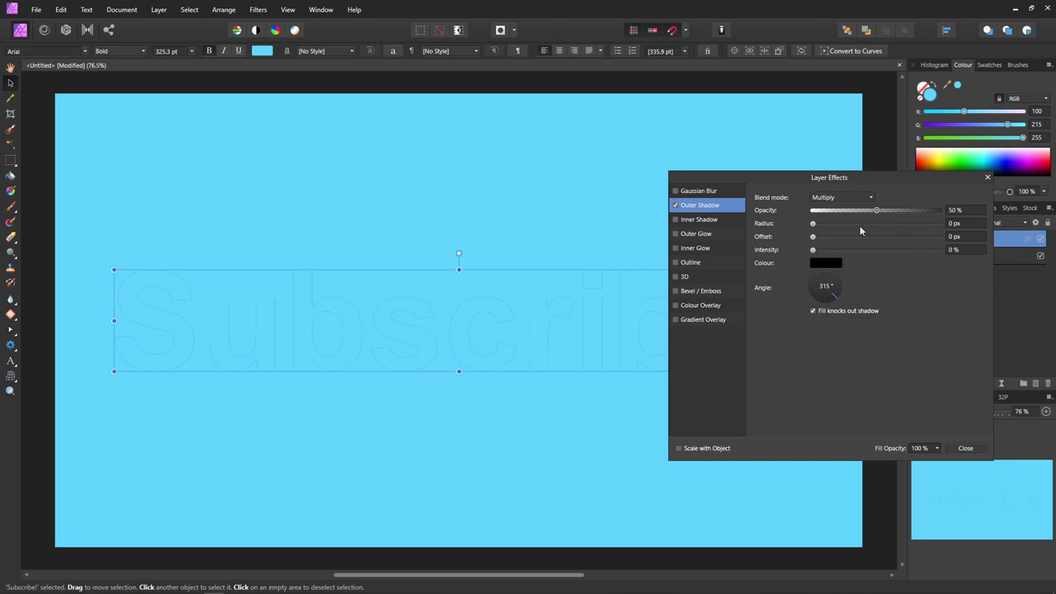
# Set the Outer Shadow to Normal blend, 100% opacity, 1.1 px offset and 100% intensity.
pyautogui.click(870, 200)
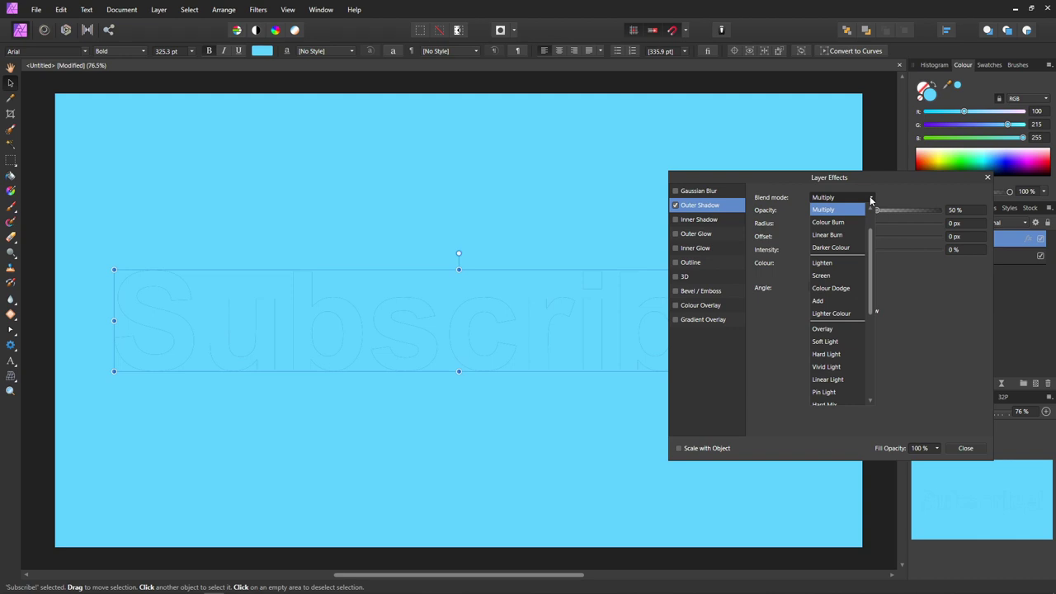
pyautogui.scroll(2, 868, 212)
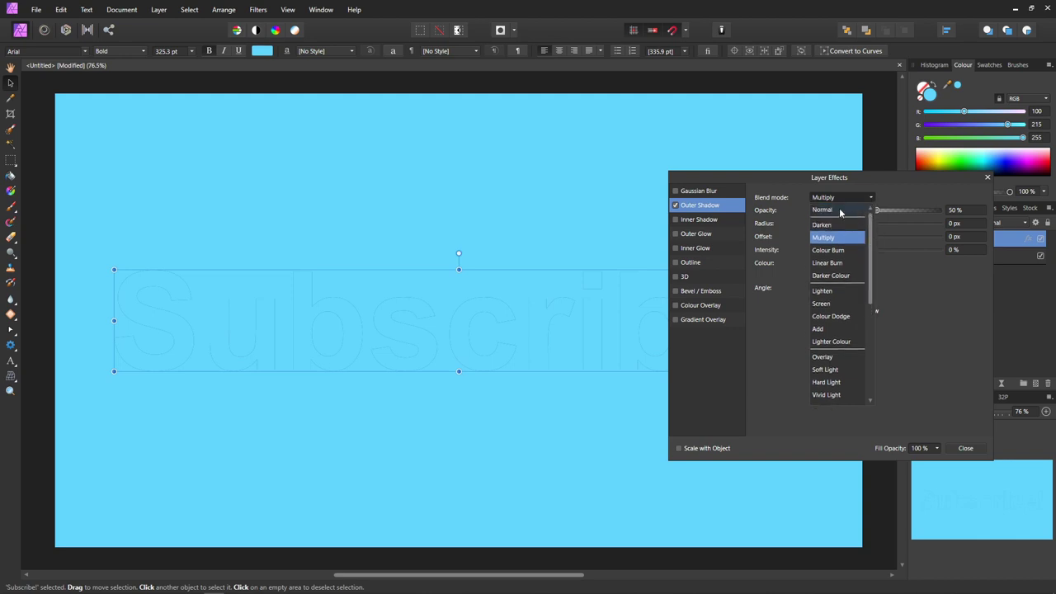
pyautogui.click(840, 210)
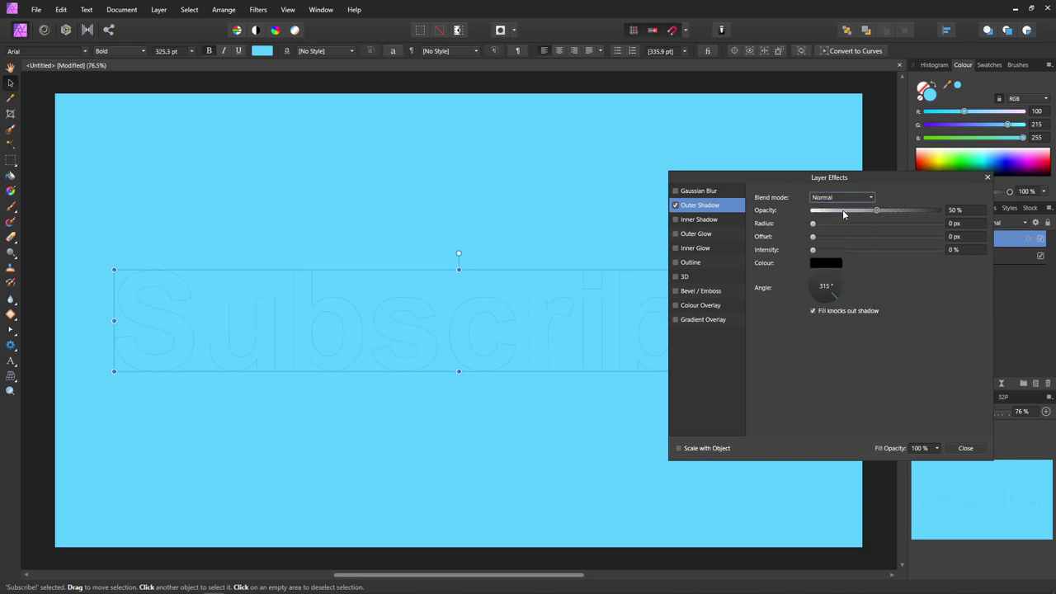
pyautogui.moveTo(877, 210); pyautogui.dragTo(941, 210)
pyautogui.click(965, 237)
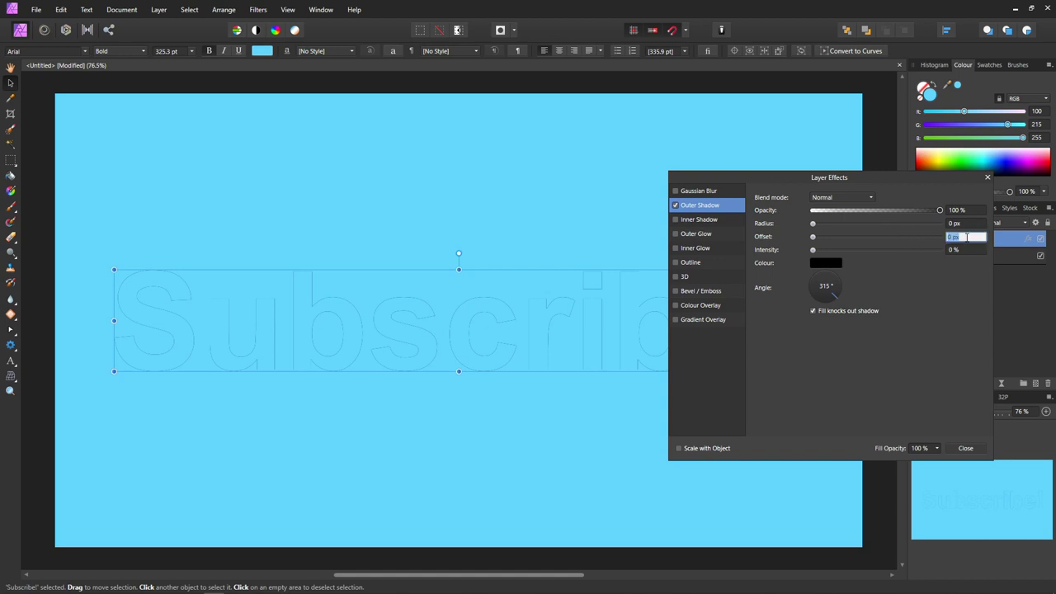
pyautogui.write('1.1')
pyautogui.press('Return')
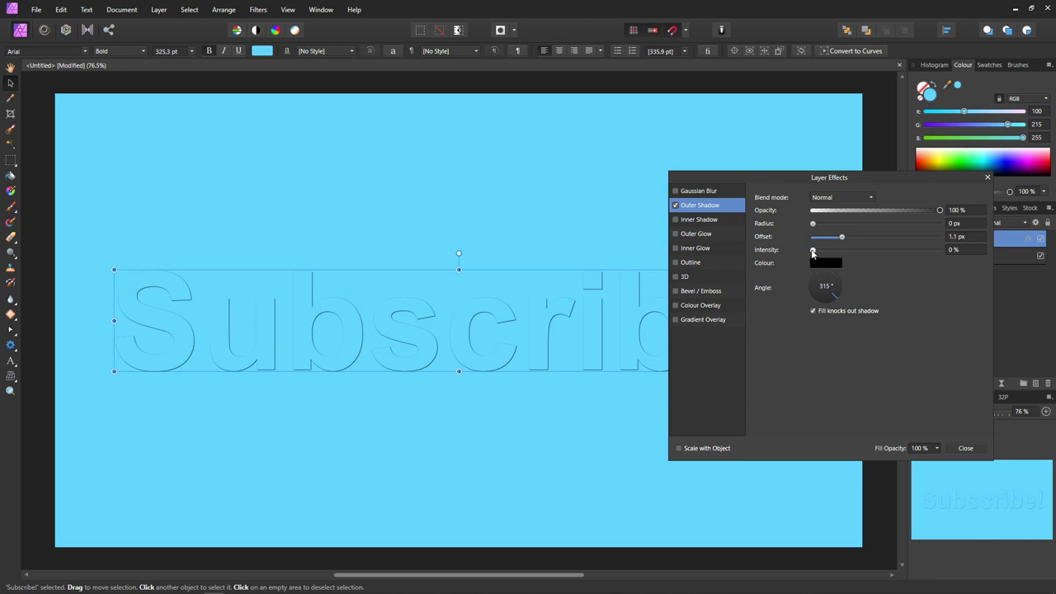
pyautogui.moveTo(813, 250); pyautogui.dragTo(855, 256)
pyautogui.moveTo(951, 259); pyautogui.dragTo(941, 254)
# Make the Outer Shadow colour white by maxing the R, G and B sliders.
pyautogui.click(828, 264)
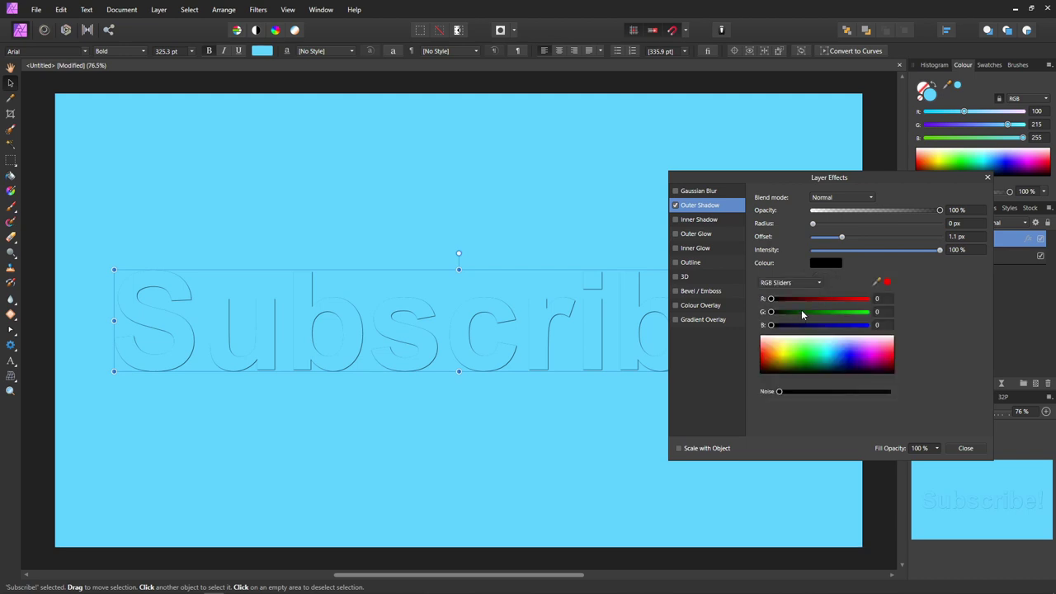
pyautogui.moveTo(770, 299); pyautogui.dragTo(867, 299)
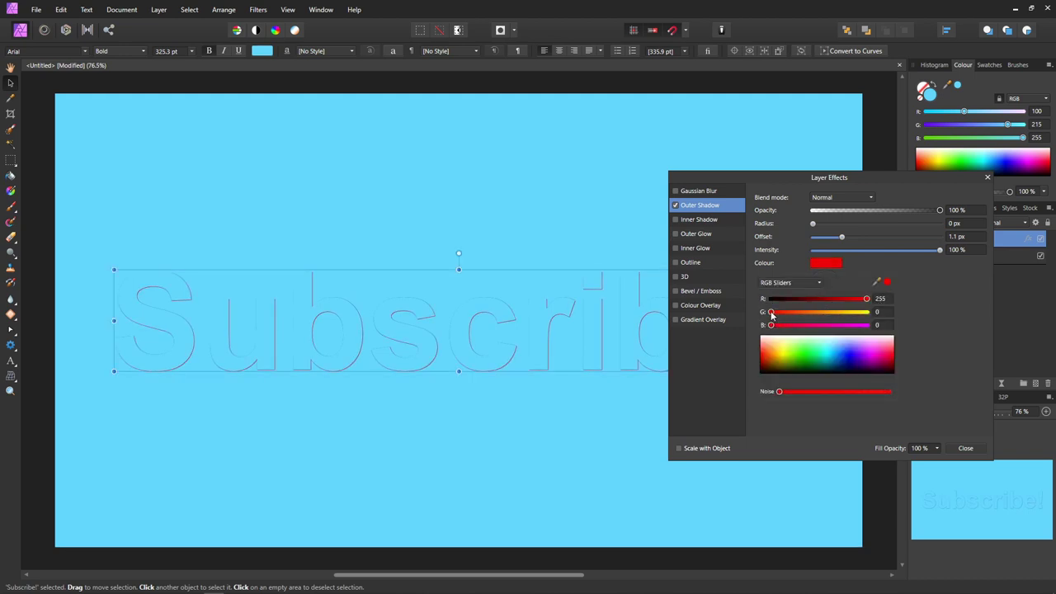
pyautogui.moveTo(772, 312); pyautogui.dragTo(866, 312)
pyautogui.moveTo(773, 325); pyautogui.dragTo(867, 325)
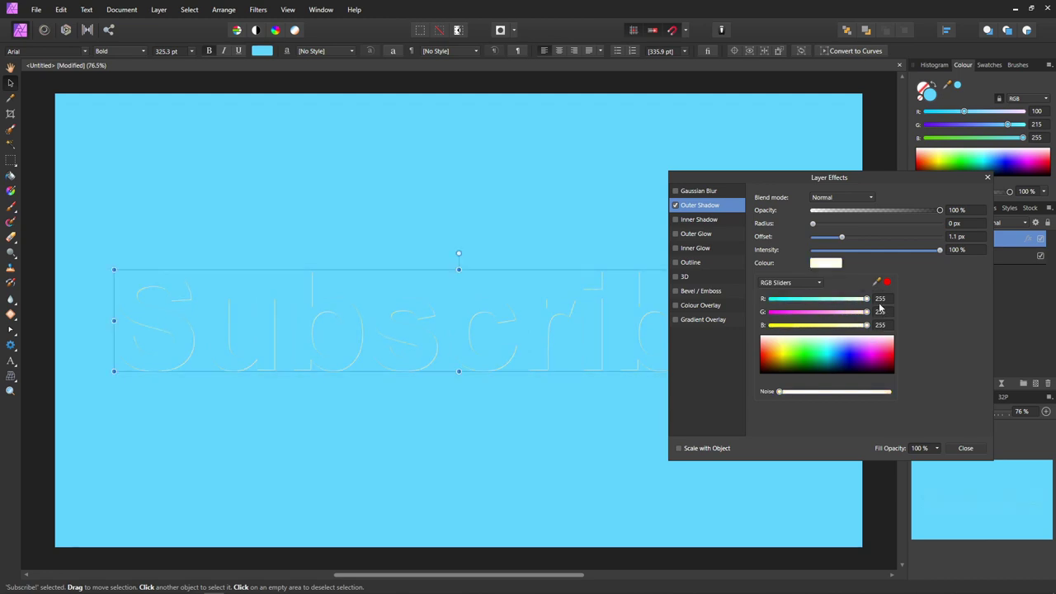
pyautogui.click(941, 334)
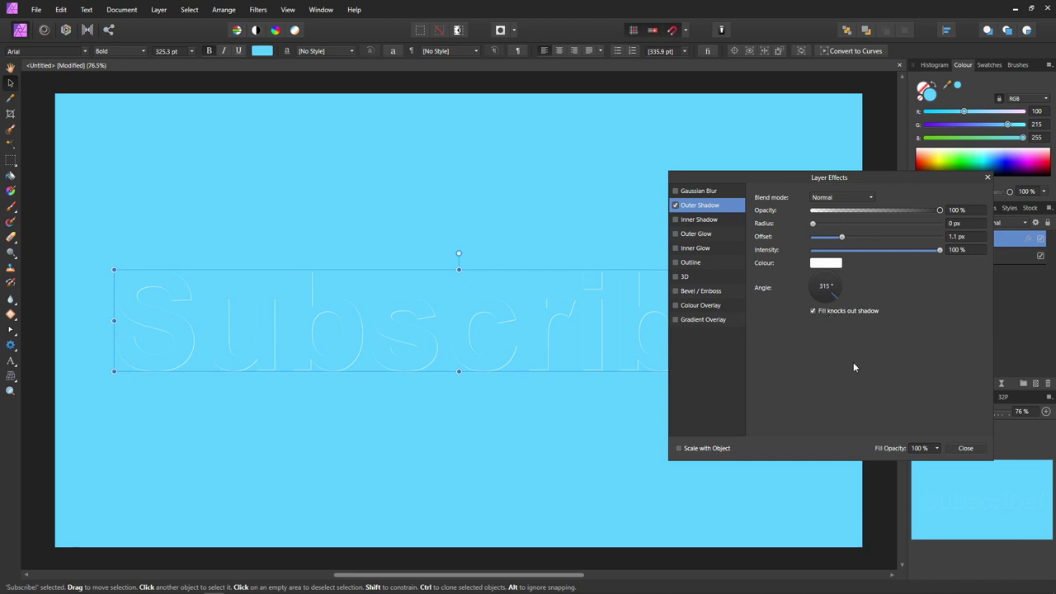
# Enable Inner Shadow on the text and set its opacity to 38%.
pyautogui.click(708, 221)
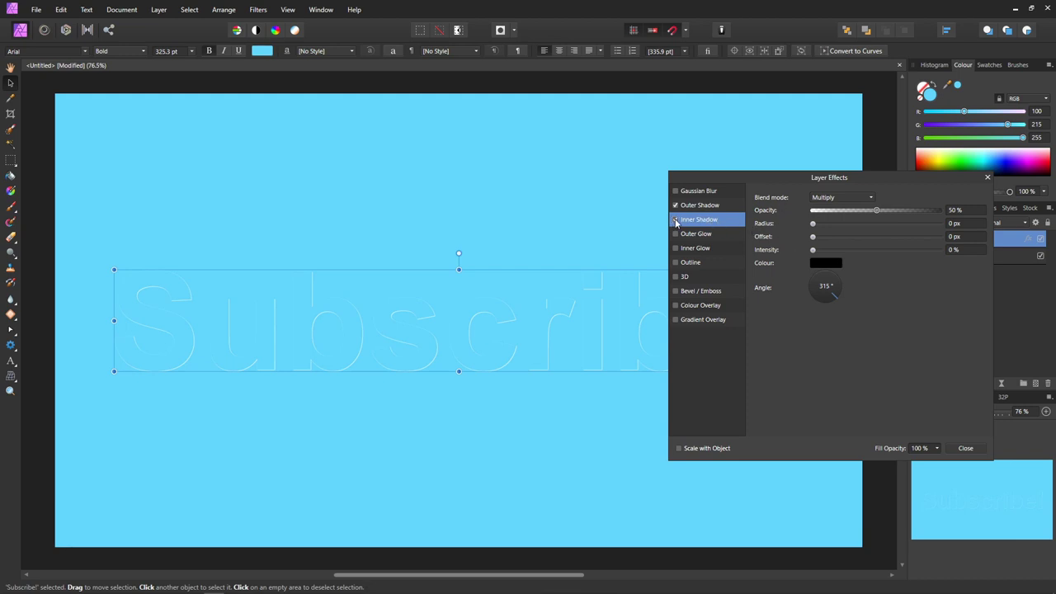
pyautogui.click(675, 219)
pyautogui.click(957, 211)
pyautogui.press('BackSpace')
pyautogui.write('38')
pyautogui.press('Return')
# Set the Inner Shadow radius to 21.5 px and offset to 28.4 px.
pyautogui.click(955, 223)
pyautogui.write('21.5')
pyautogui.press('Return')
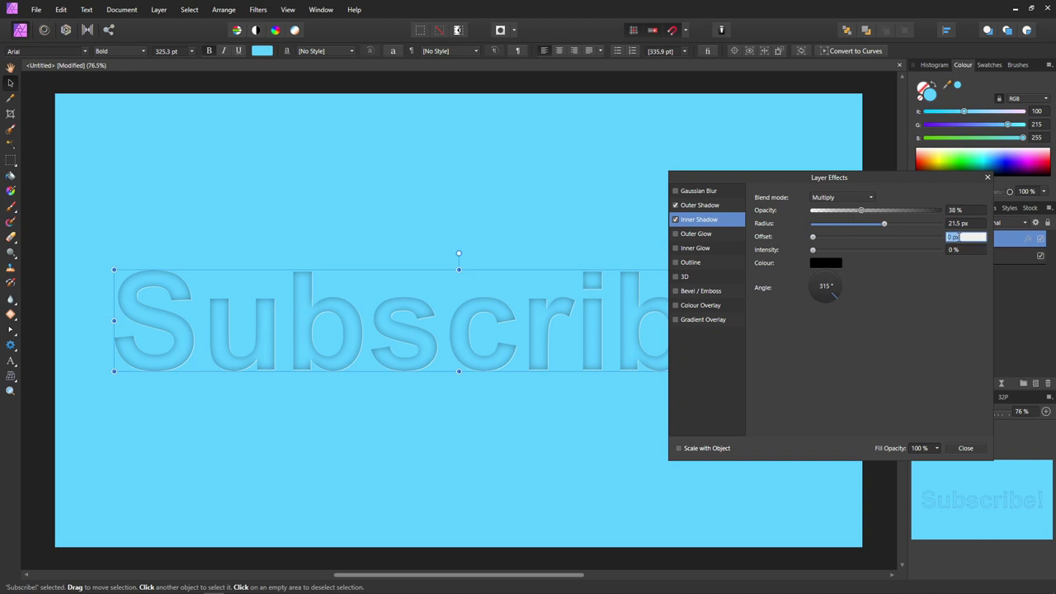
pyautogui.write('28.4')
pyautogui.press('Return')
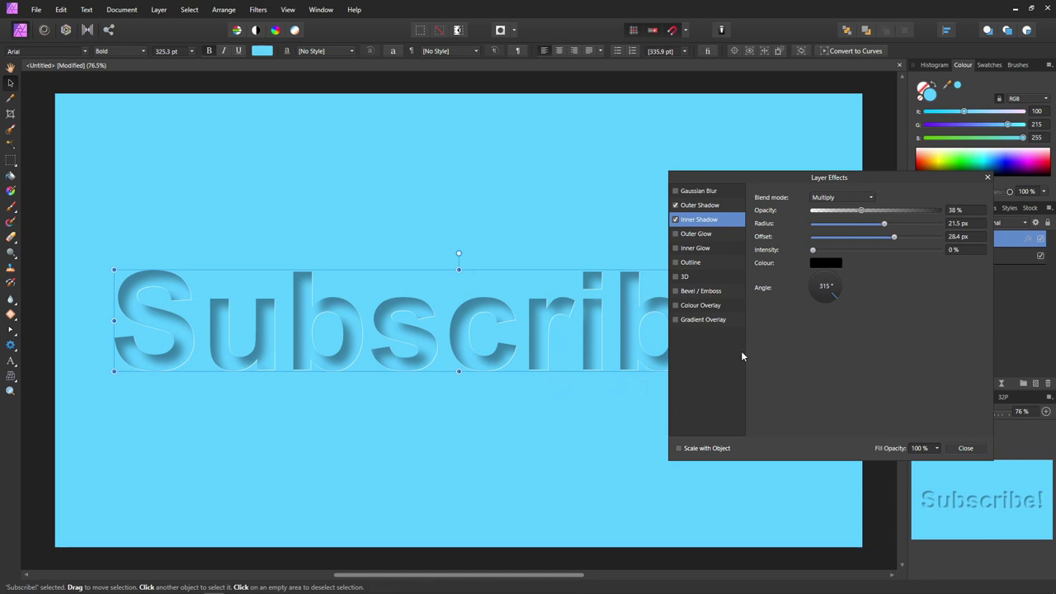
# Enable Bevel / Emboss with the Outer type and a 57.7 px radius.
pyautogui.click(702, 294)
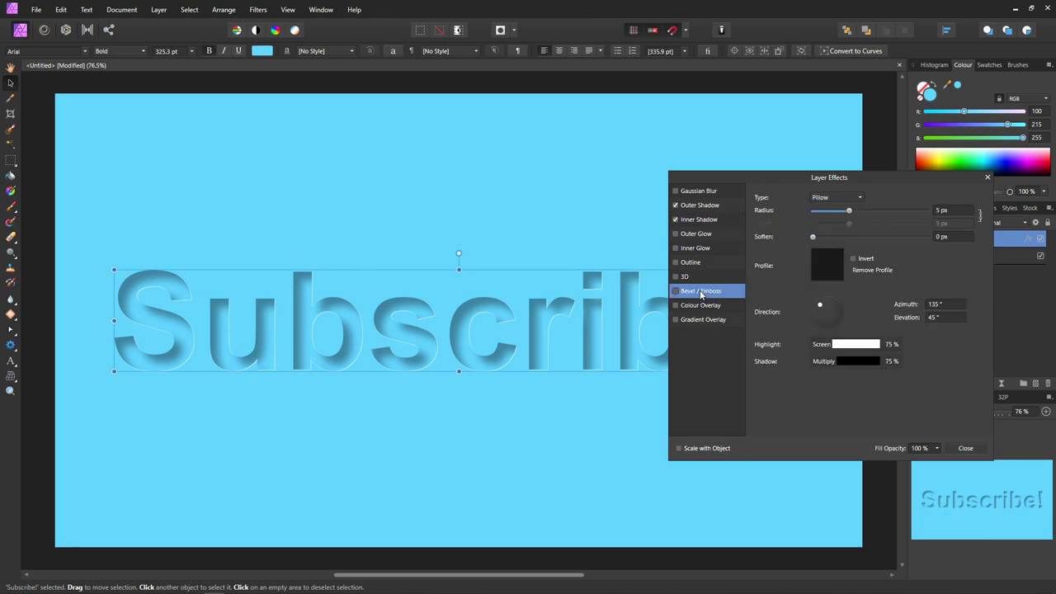
pyautogui.click(676, 291)
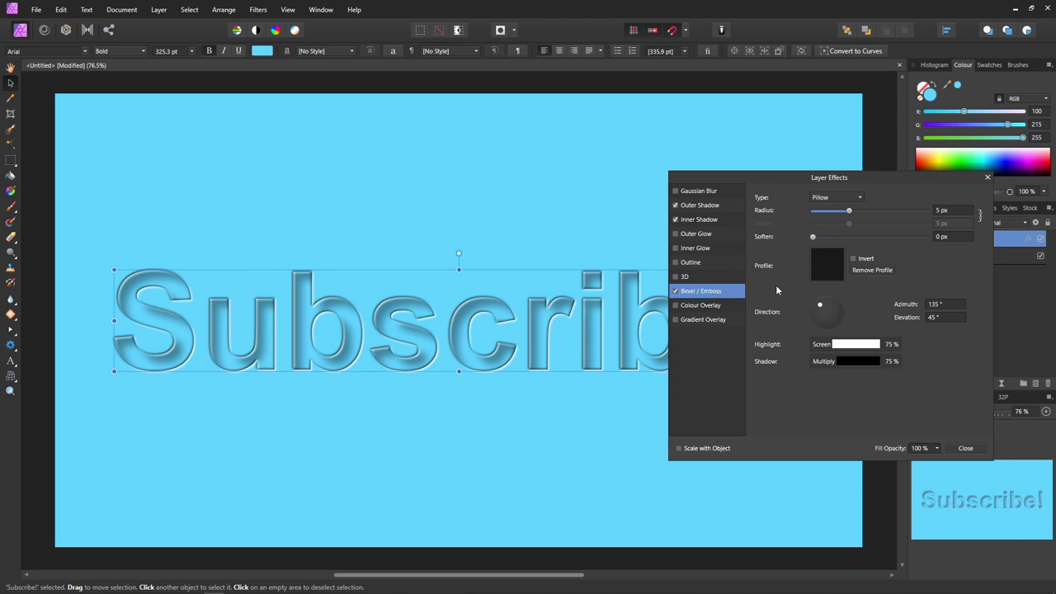
pyautogui.click(823, 203)
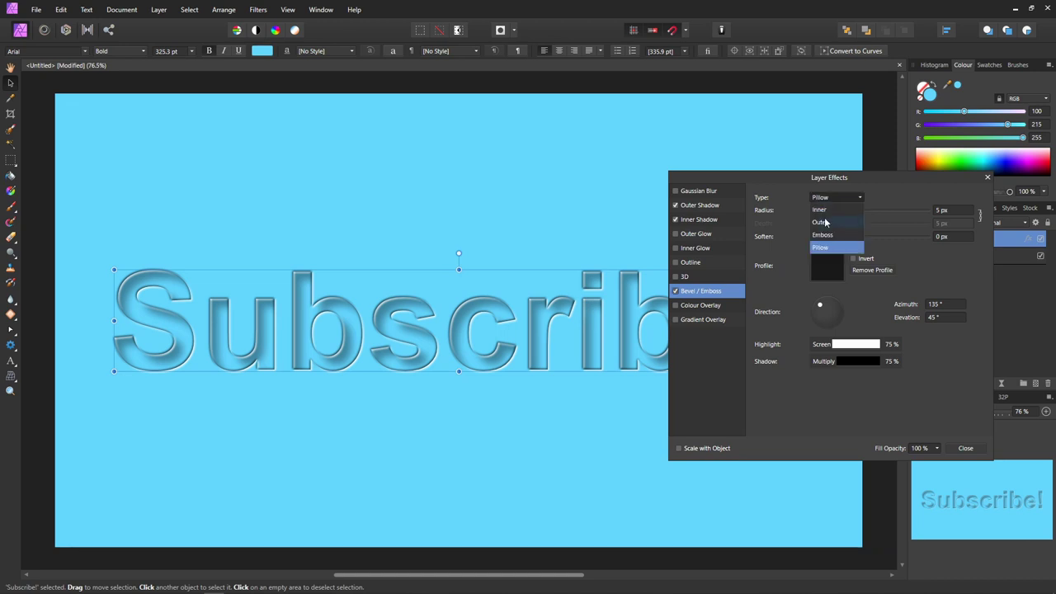
pyautogui.click(825, 225)
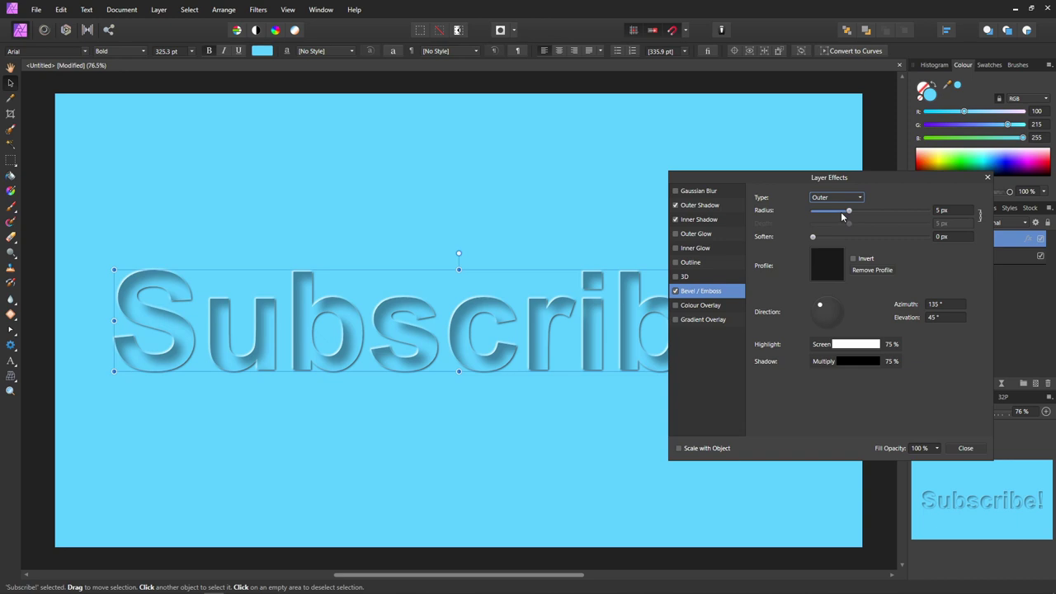
pyautogui.click(948, 209)
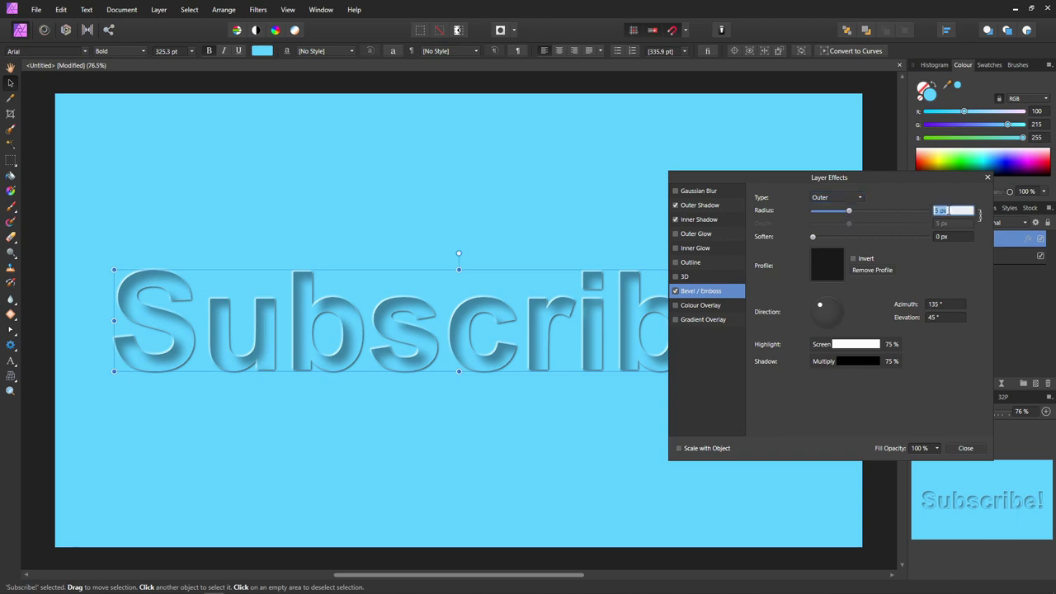
pyautogui.write('57.7')
pyautogui.press('Return')
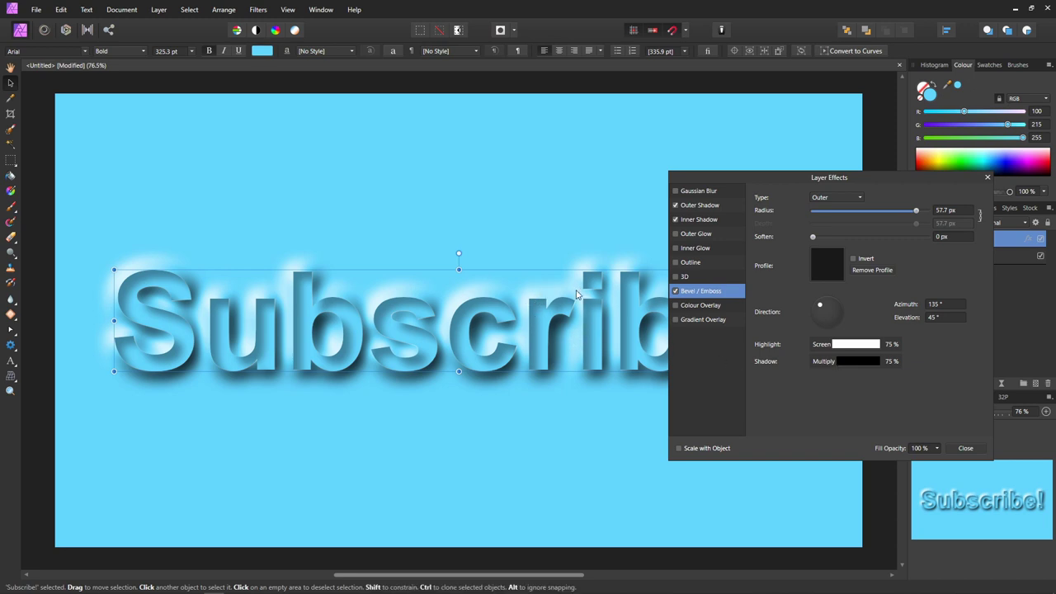
# Lower the bevel highlight opacity to 19%.
pyautogui.click(855, 347)
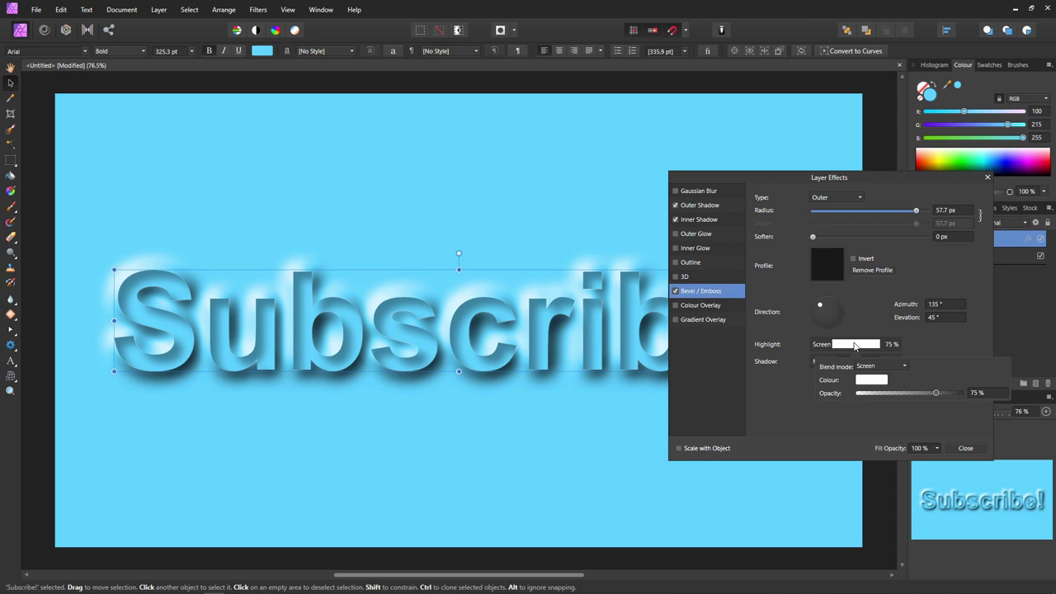
pyautogui.click(985, 394)
pyautogui.write('19')
pyautogui.press('Return')
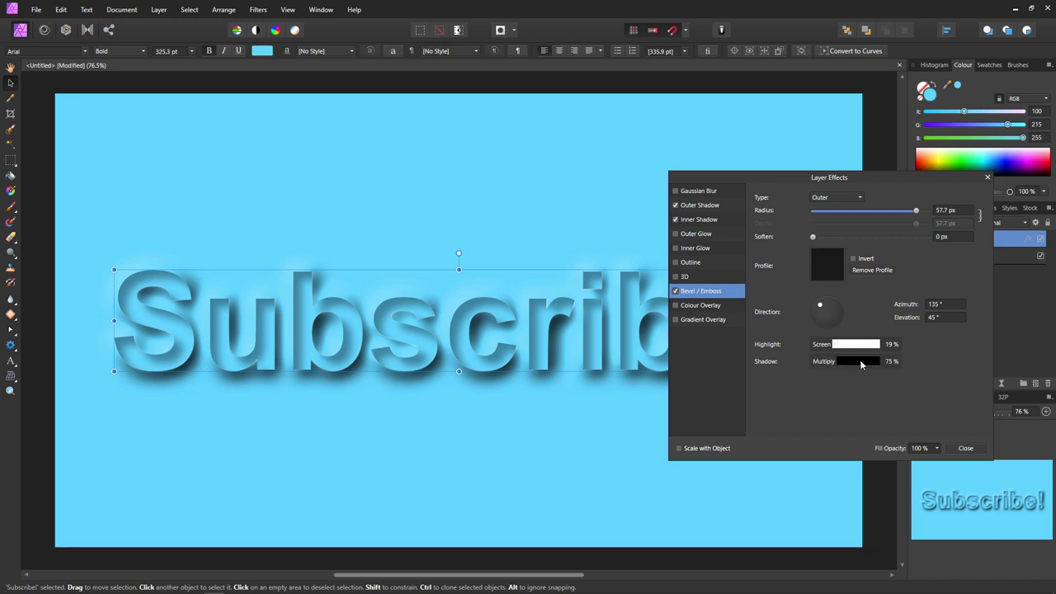
# Lower the bevel shadow opacity to 12%.
pyautogui.click(859, 361)
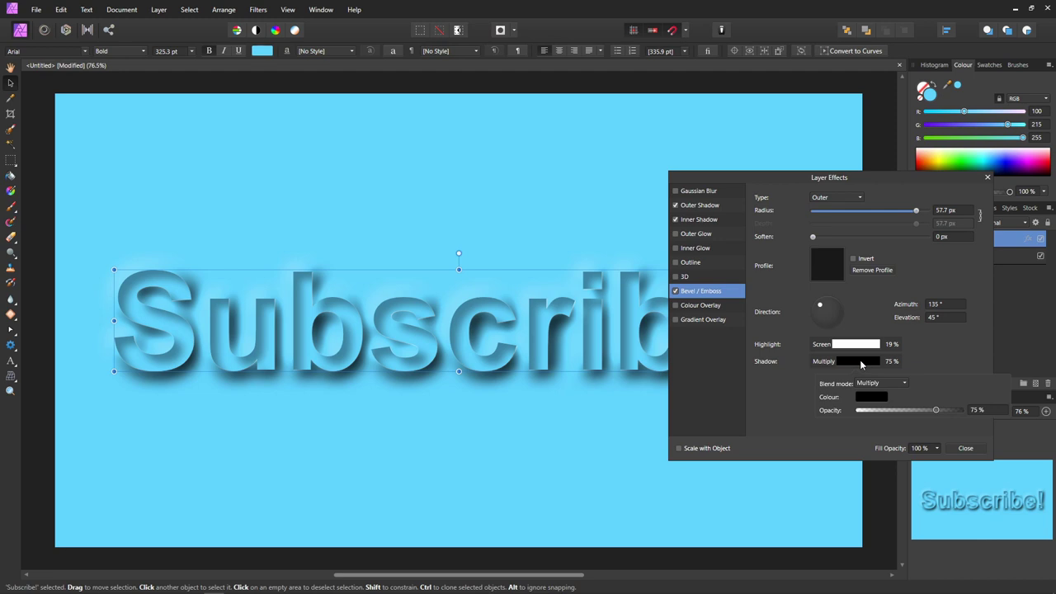
pyautogui.click(986, 411)
pyautogui.write('12')
pyautogui.press('Return')
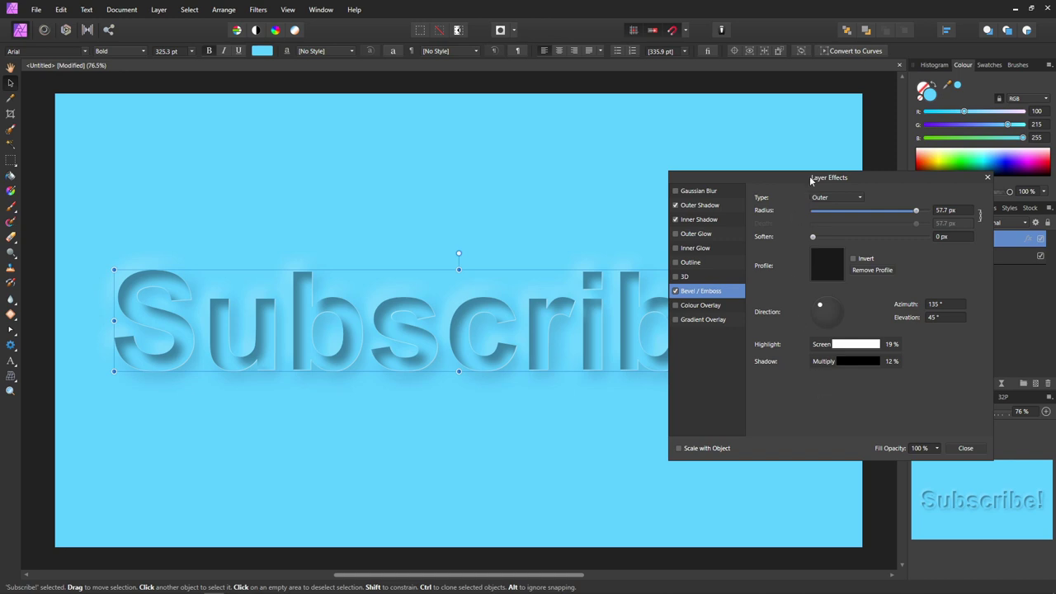
# Move the Layer Effects dialog aside to review the embossed text, then close it.
pyautogui.moveTo(813, 178); pyautogui.dragTo(929, 191)
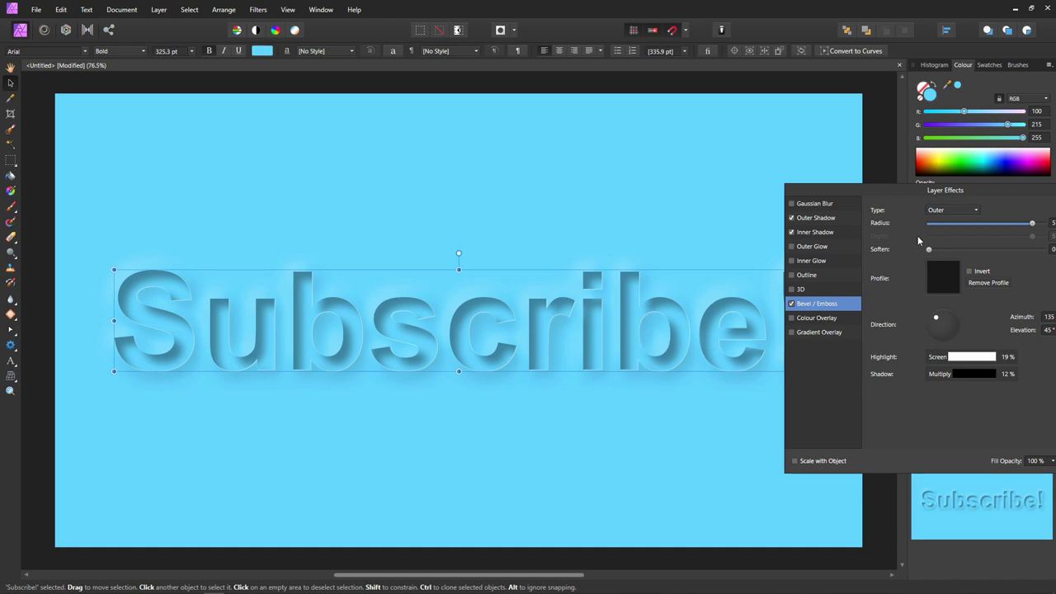
pyautogui.moveTo(961, 188); pyautogui.dragTo(784, 197)
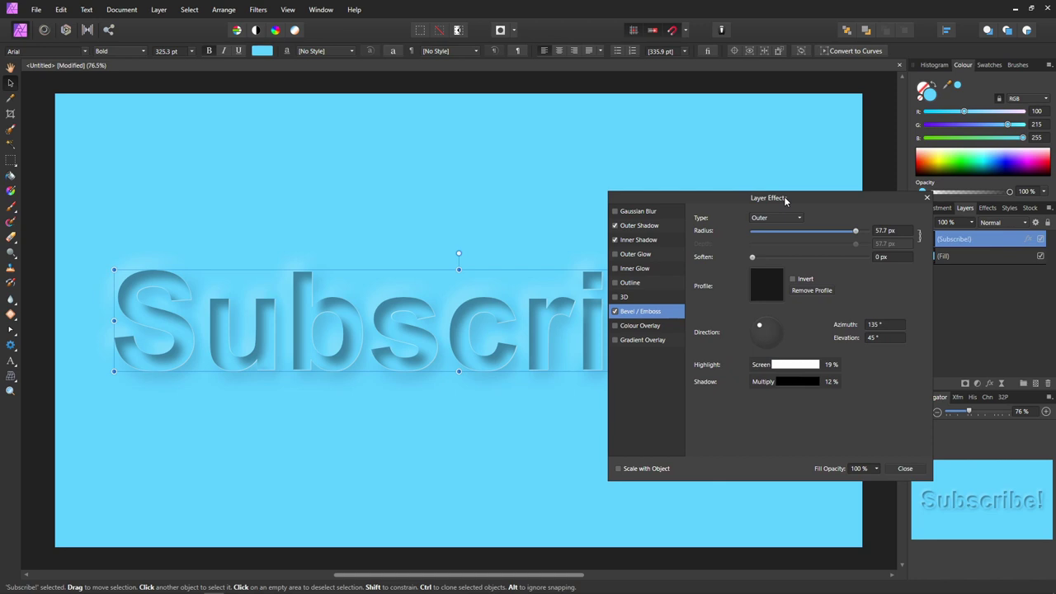
pyautogui.click(905, 468)
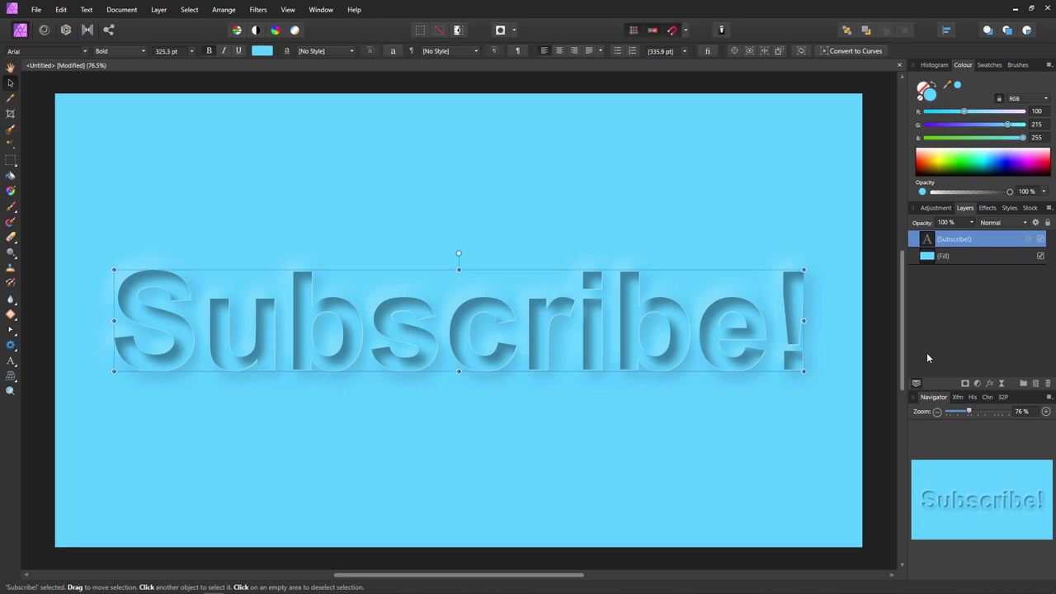
# Add an Add Noise live filter at 12% intensity with Monochromatic turned off, for coloured grain.
pyautogui.click(1001, 383)
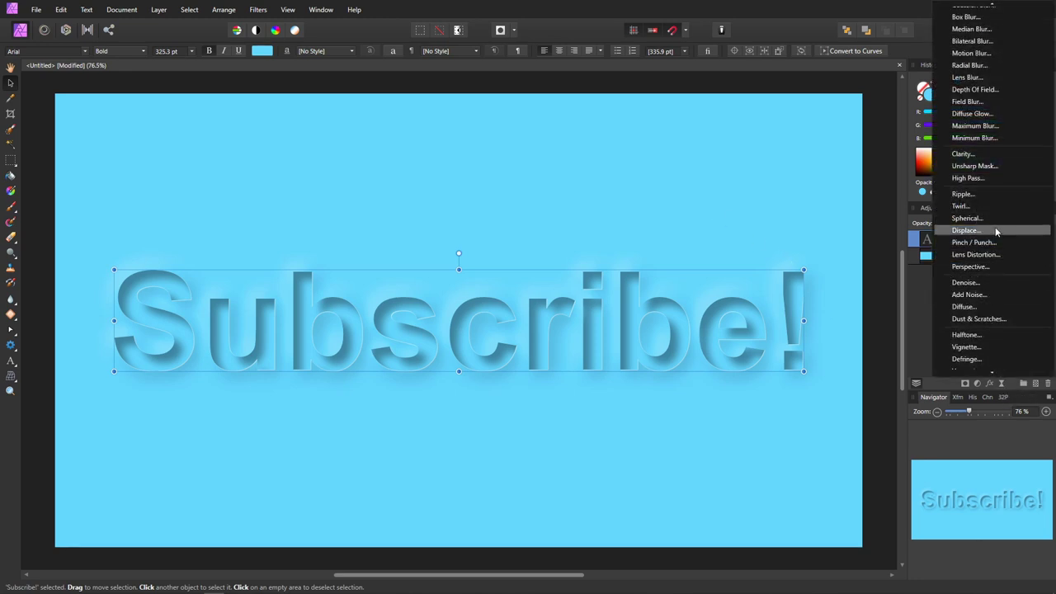
pyautogui.click(984, 293)
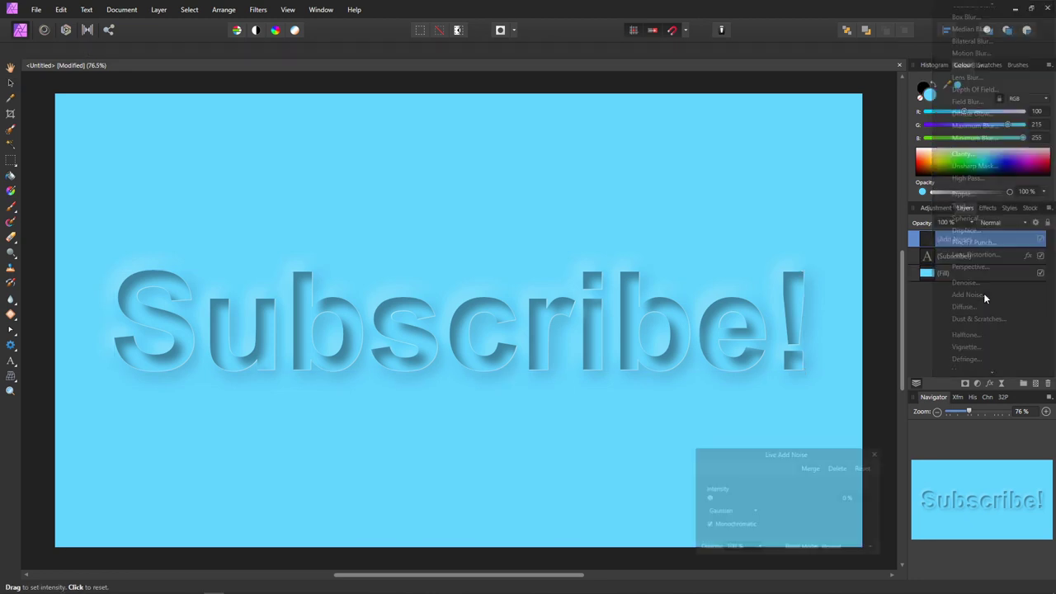
pyautogui.click(859, 498)
pyautogui.write('12')
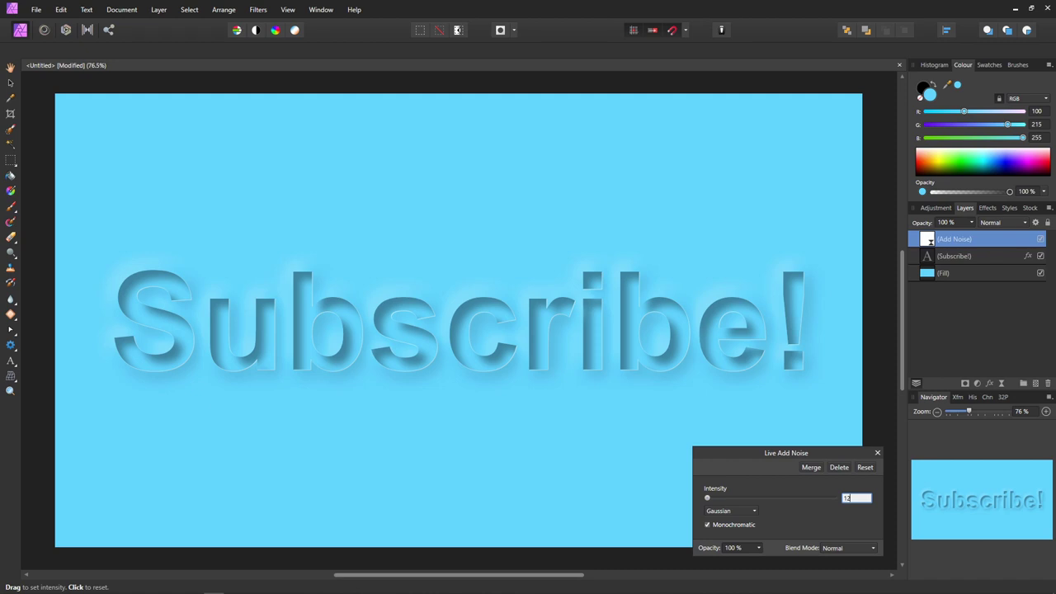
pyautogui.press('Return')
pyautogui.click(738, 527)
pyautogui.click(877, 454)
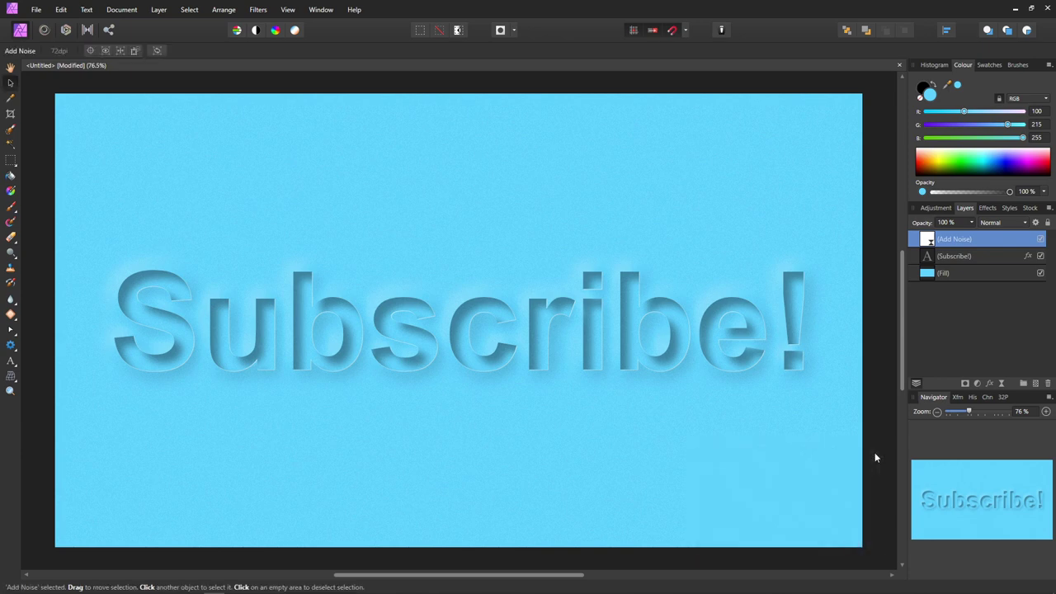